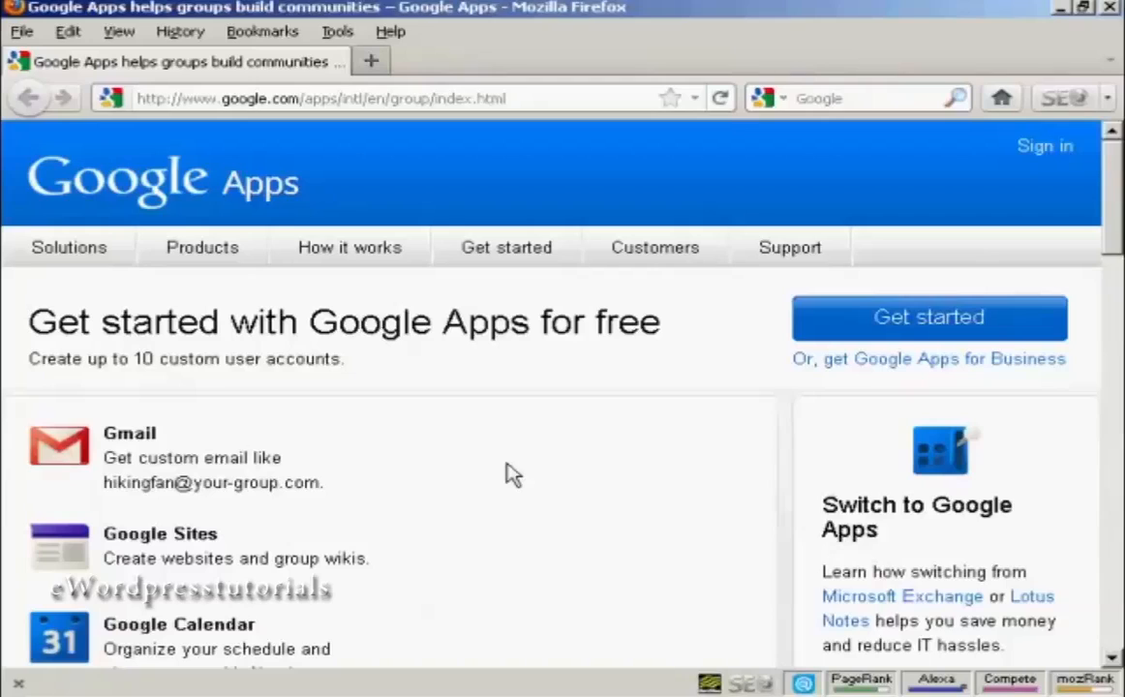
Begin the free Google Apps sign-up using the organization's existing .info domain name.
click(948, 327)
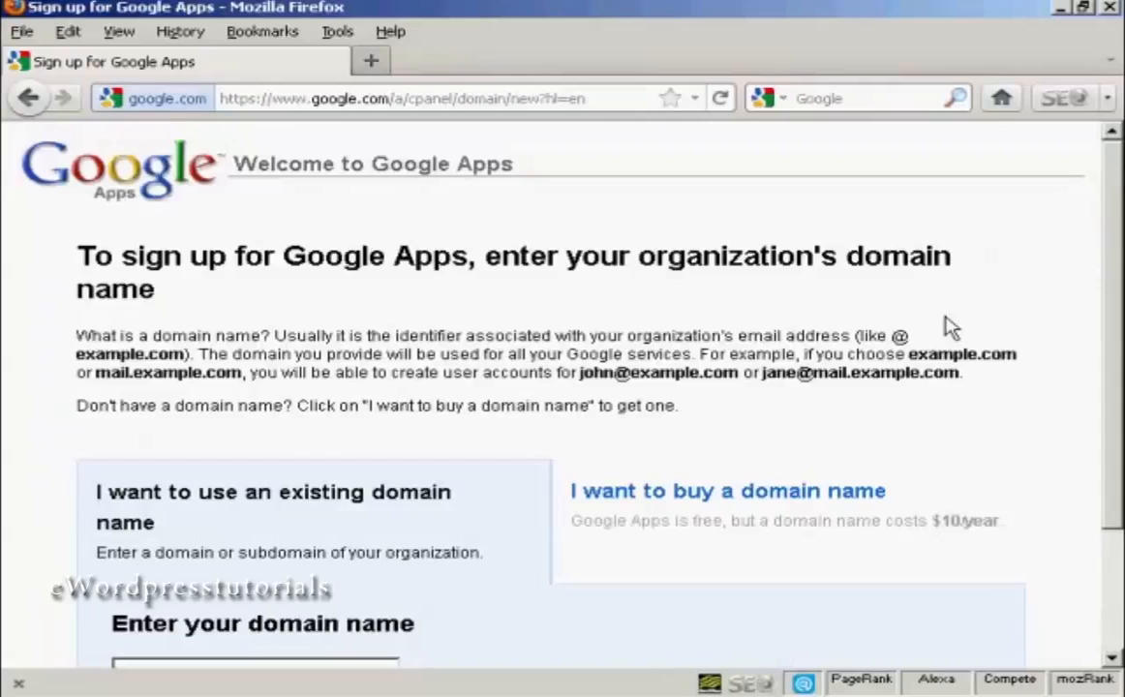
drag(1117, 185, 1117, 316)
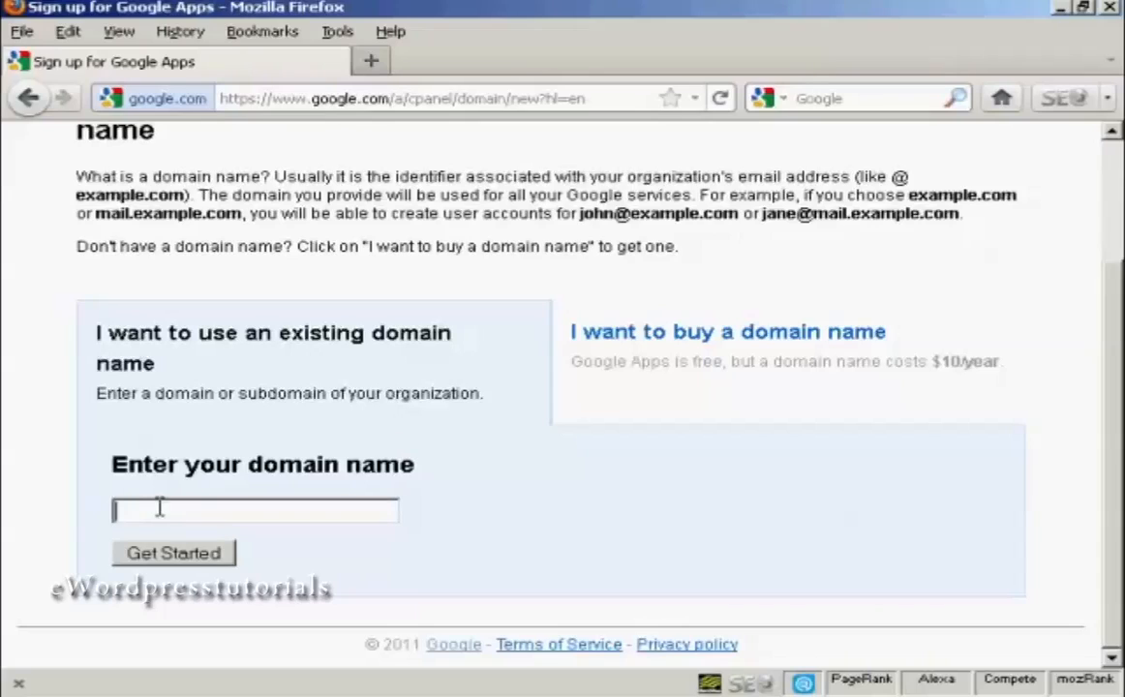
text(samowen.info)
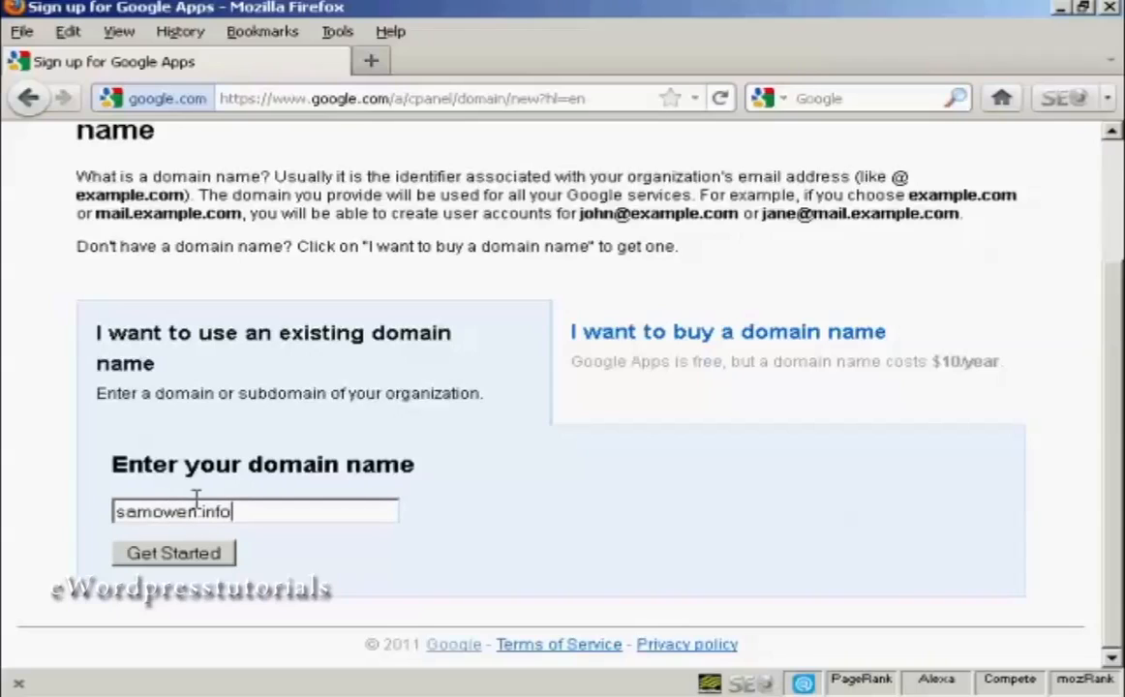
click(176, 562)
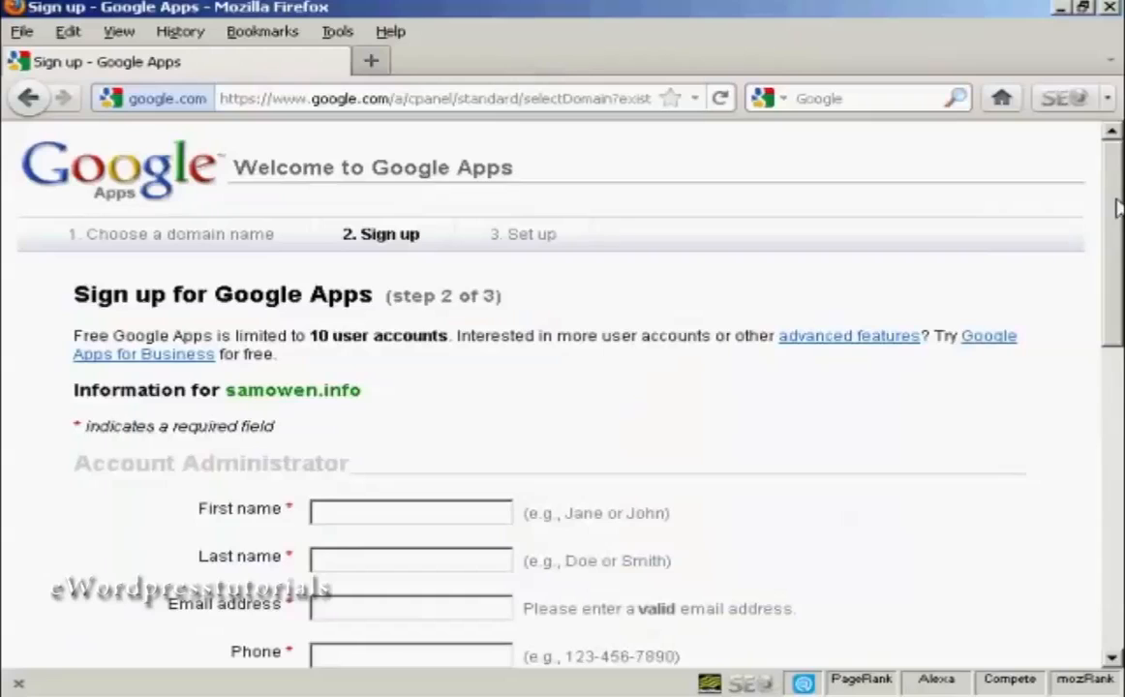
Fill in the account administrator's first name, last name, email address and phone, and acknowledge the DNS records requirement.
drag(1113, 215, 1110, 304)
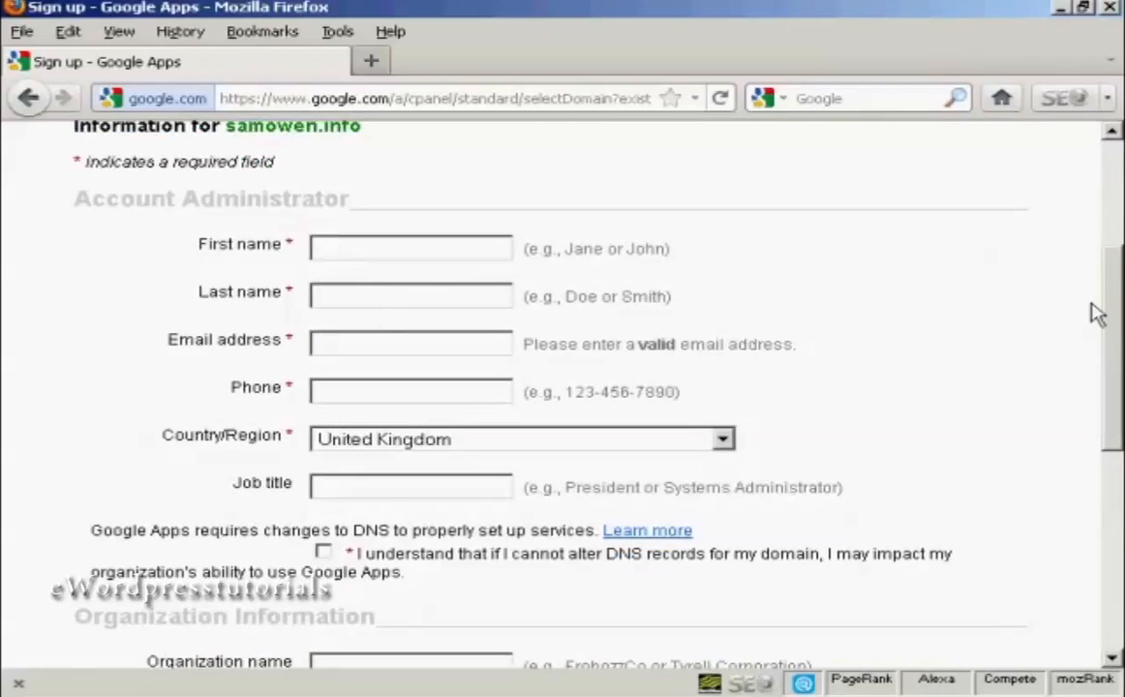
click(336, 244)
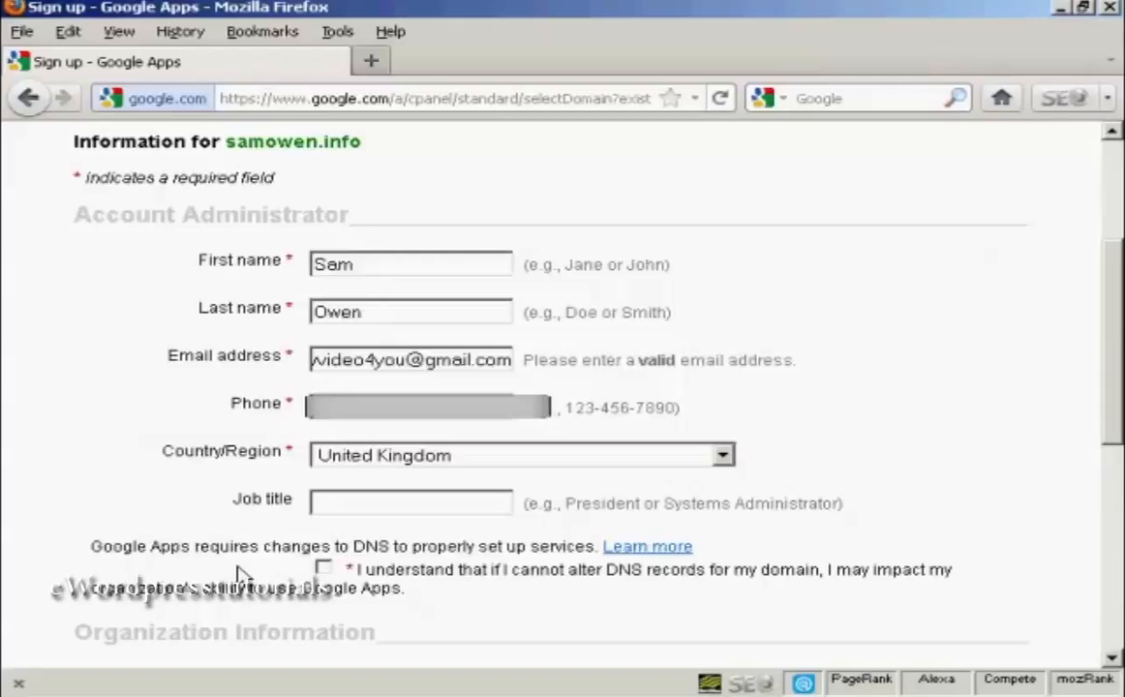
click(325, 570)
Enter the owner's full name as the organization name and submit the sign-up form.
scroll(1120, 381, down, 8)
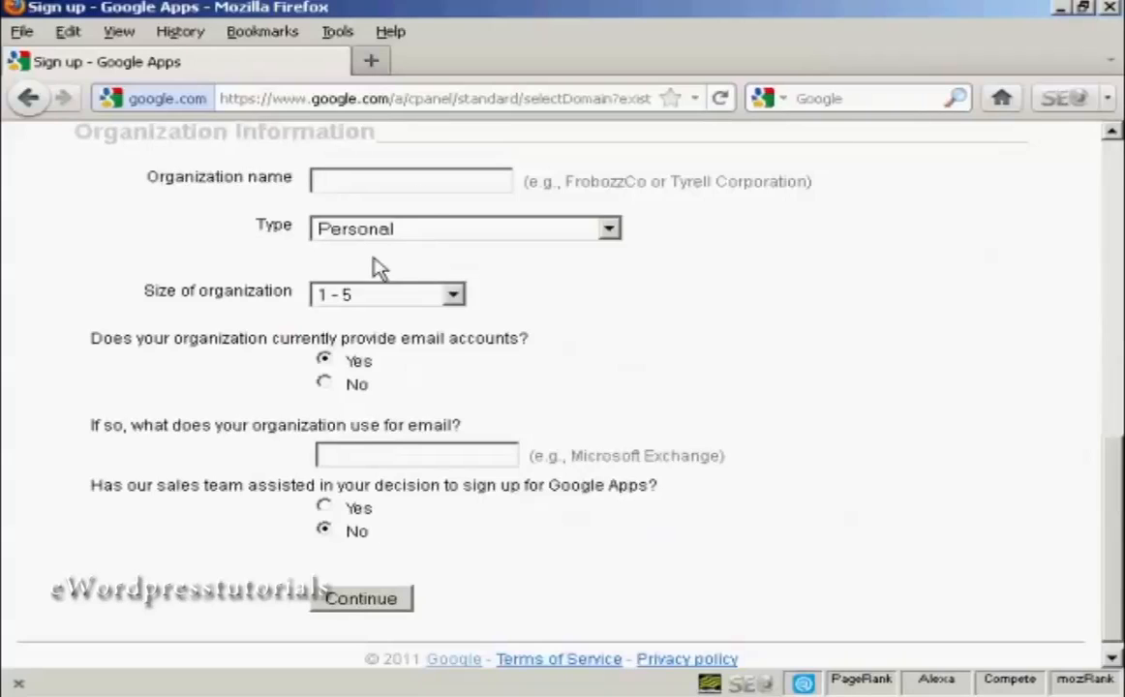
click(326, 182)
text(Sam Owen)
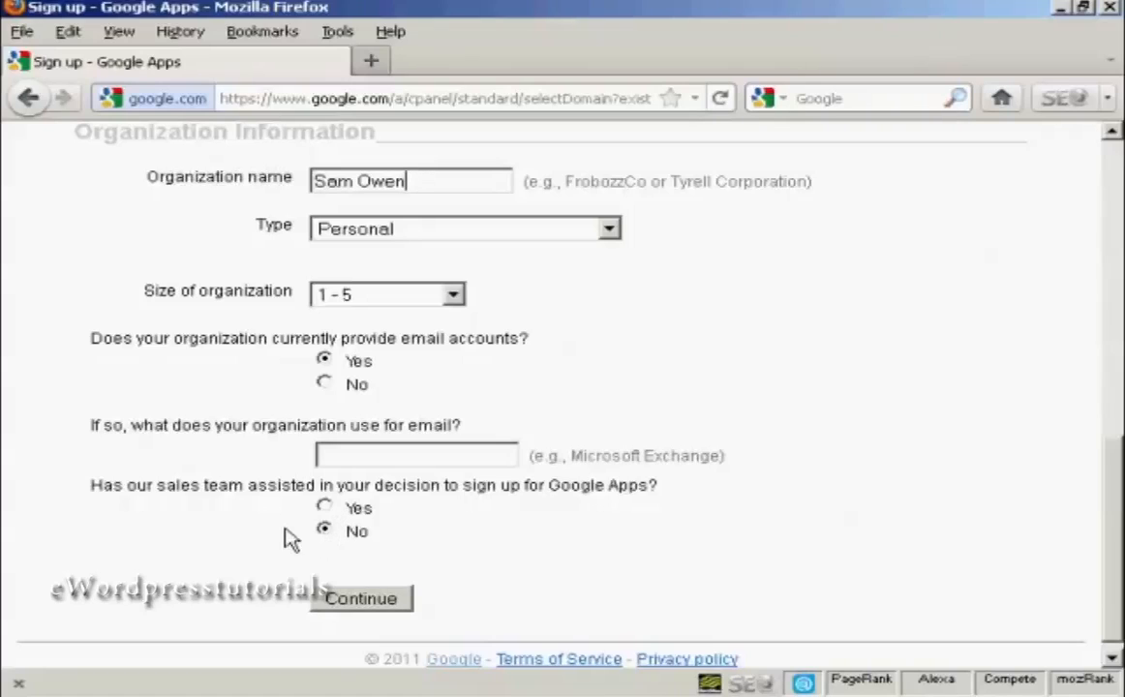
click(372, 607)
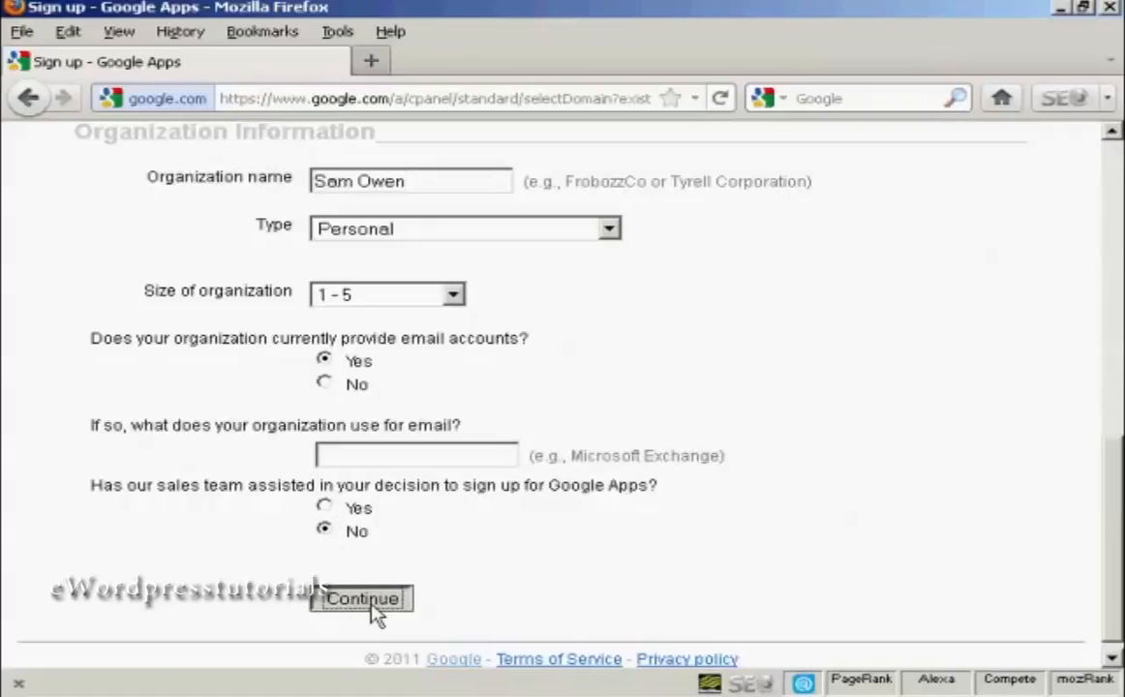
click(376, 610)
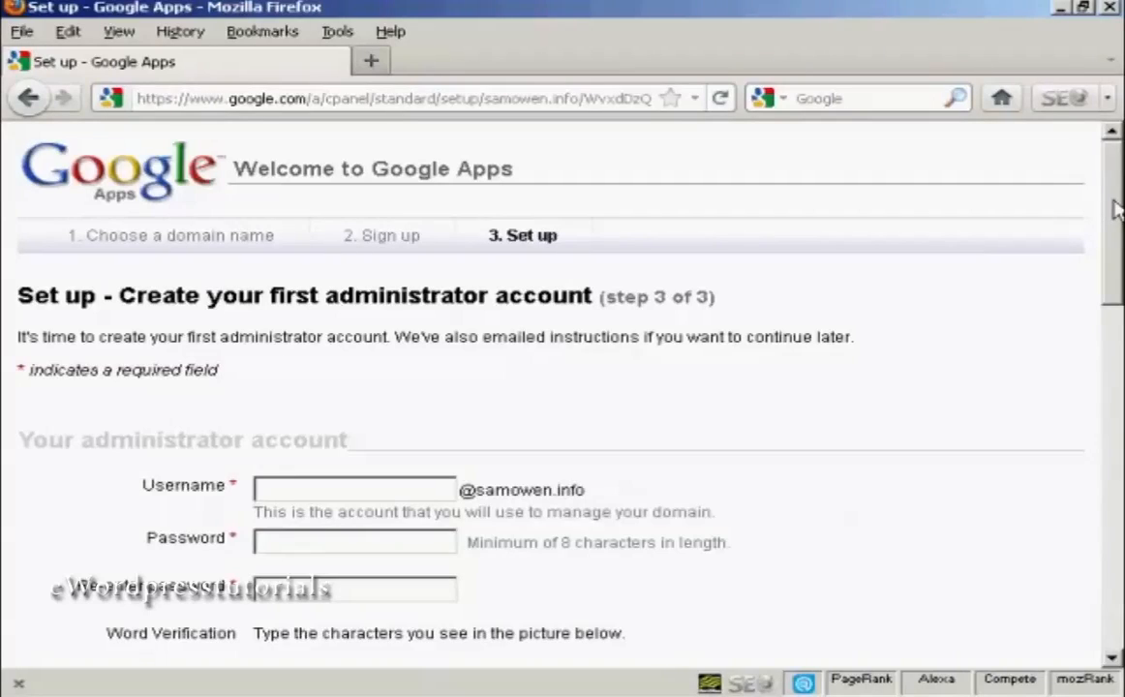
Fill in the administrator account's username, password, repeated password and word verification.
drag(1113, 208, 1116, 271)
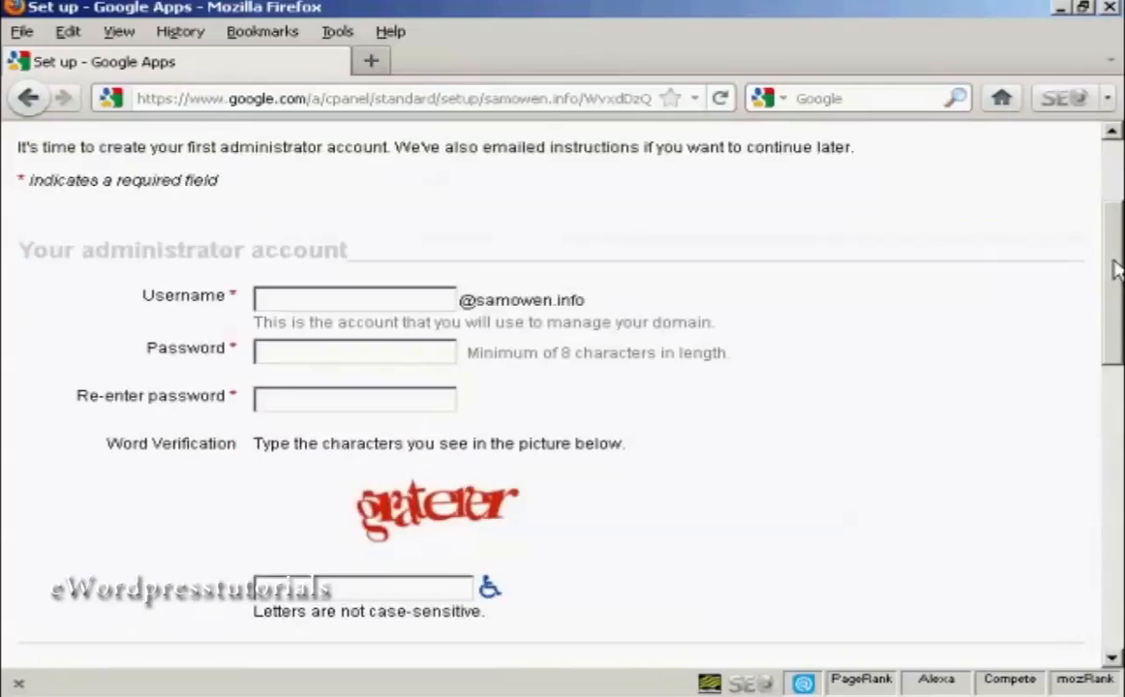
click(290, 299)
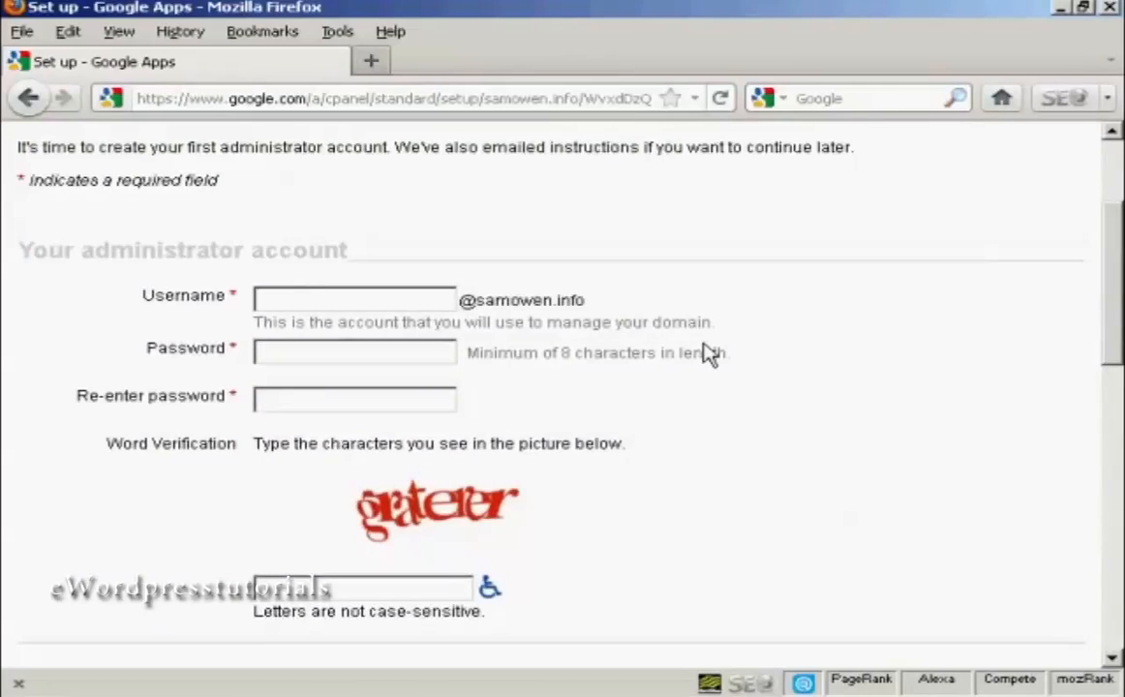
text(sam)
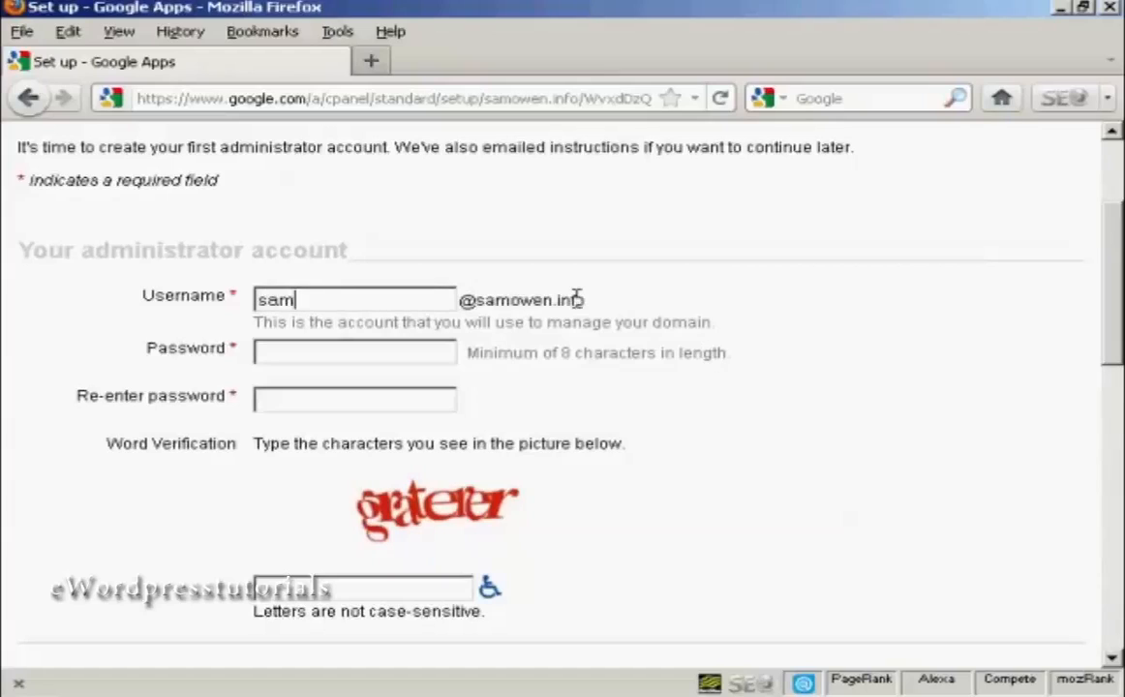
click(274, 354)
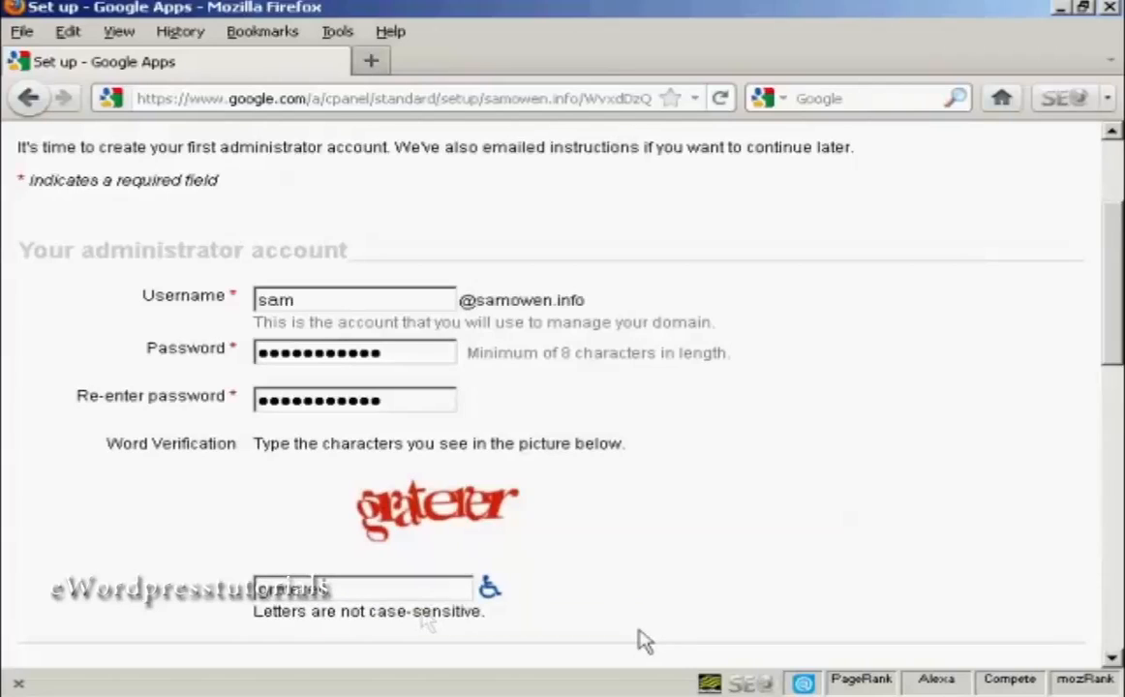
Accept the Google Apps terms and conditions and continue with the set up.
scroll(1118, 346, down, 3)
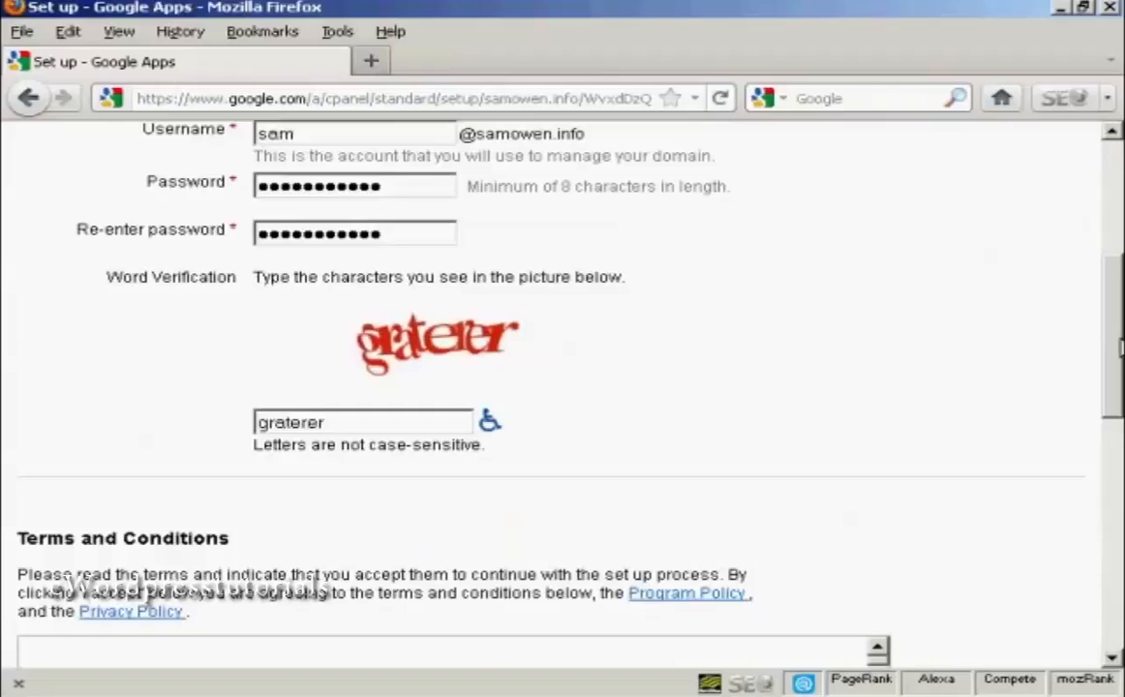
drag(1120, 347, 1120, 426)
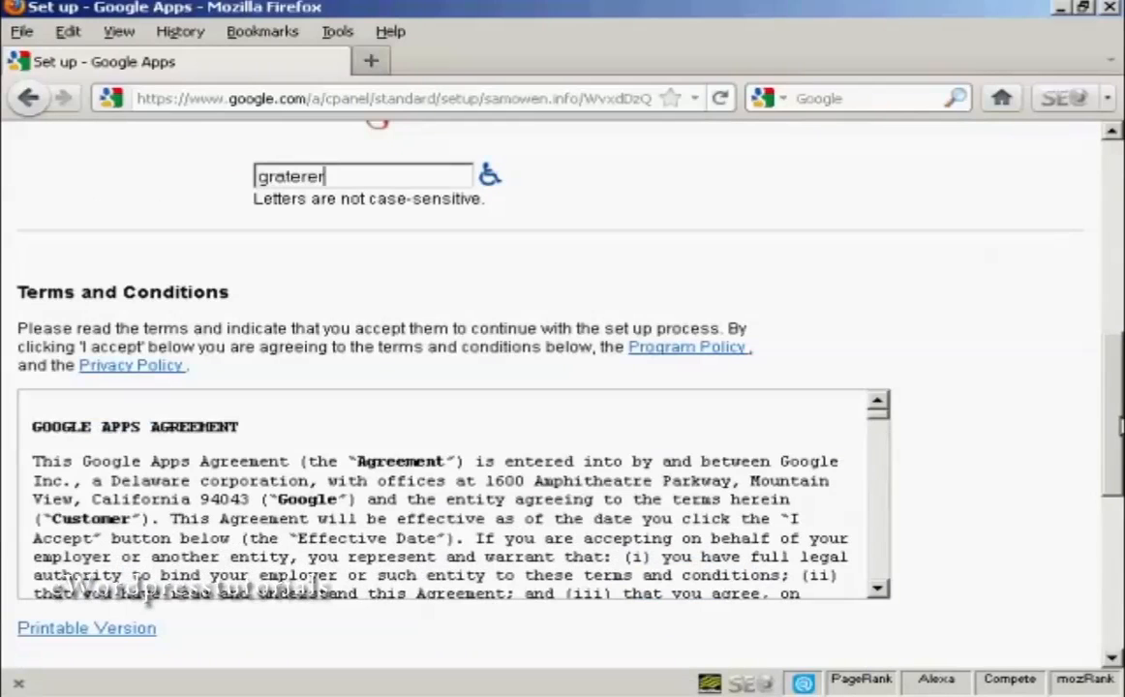
drag(1120, 426, 1109, 610)
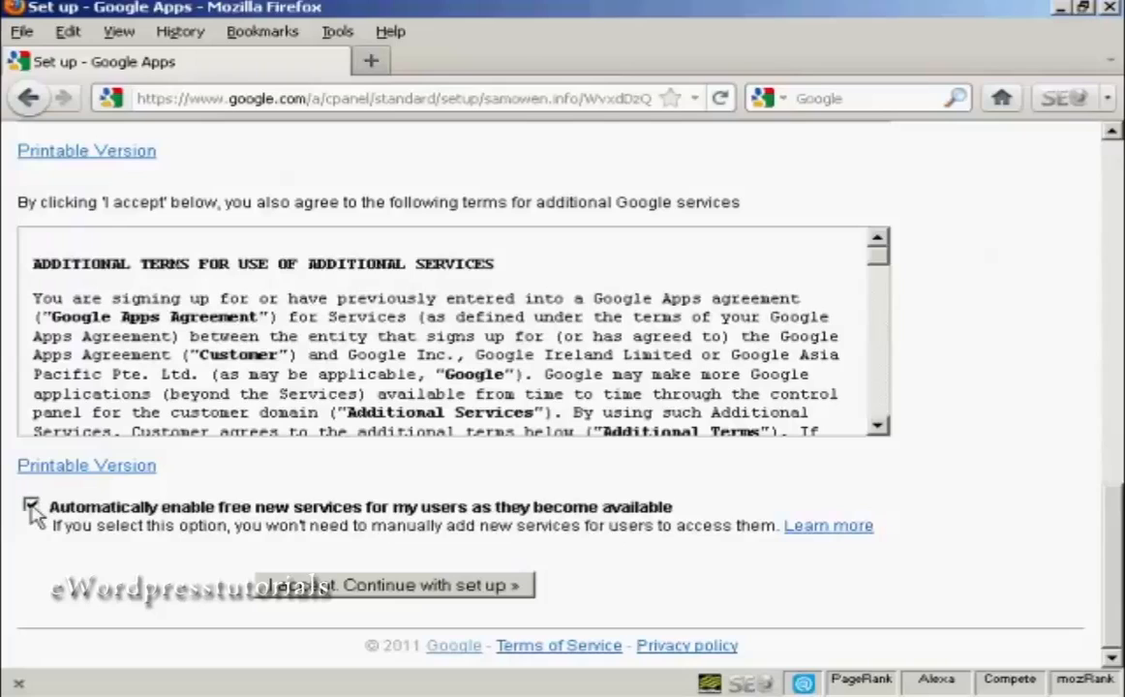
click(426, 593)
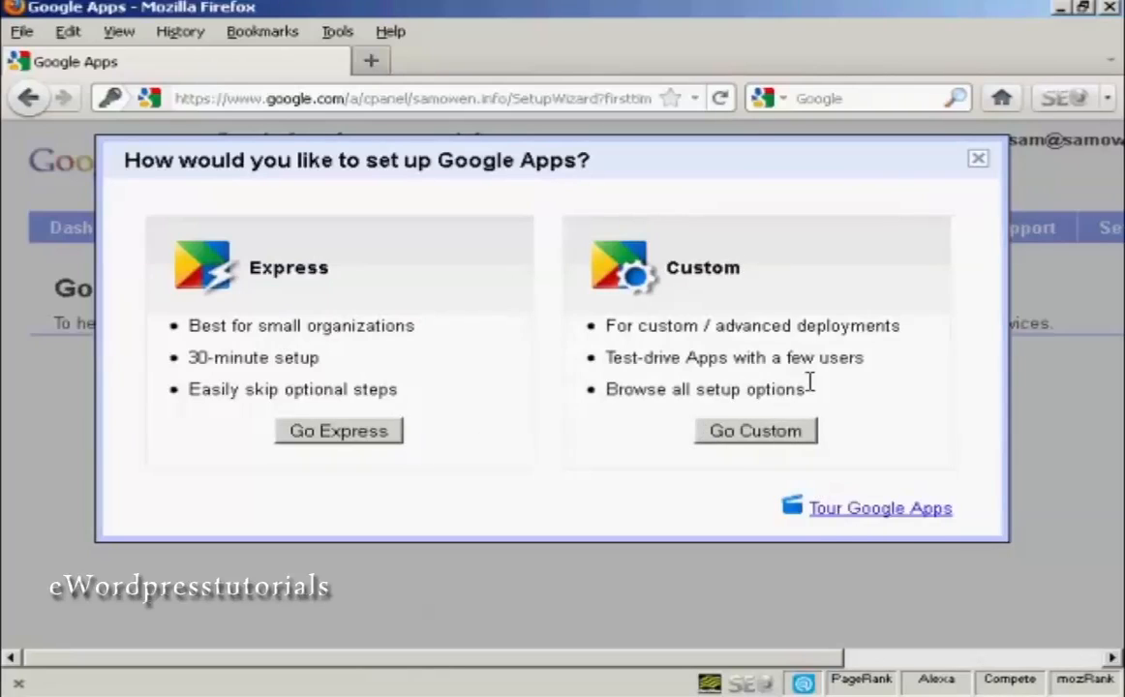
Choose the custom setup and advance through the wizard to the domain ownership verification instructions.
click(758, 436)
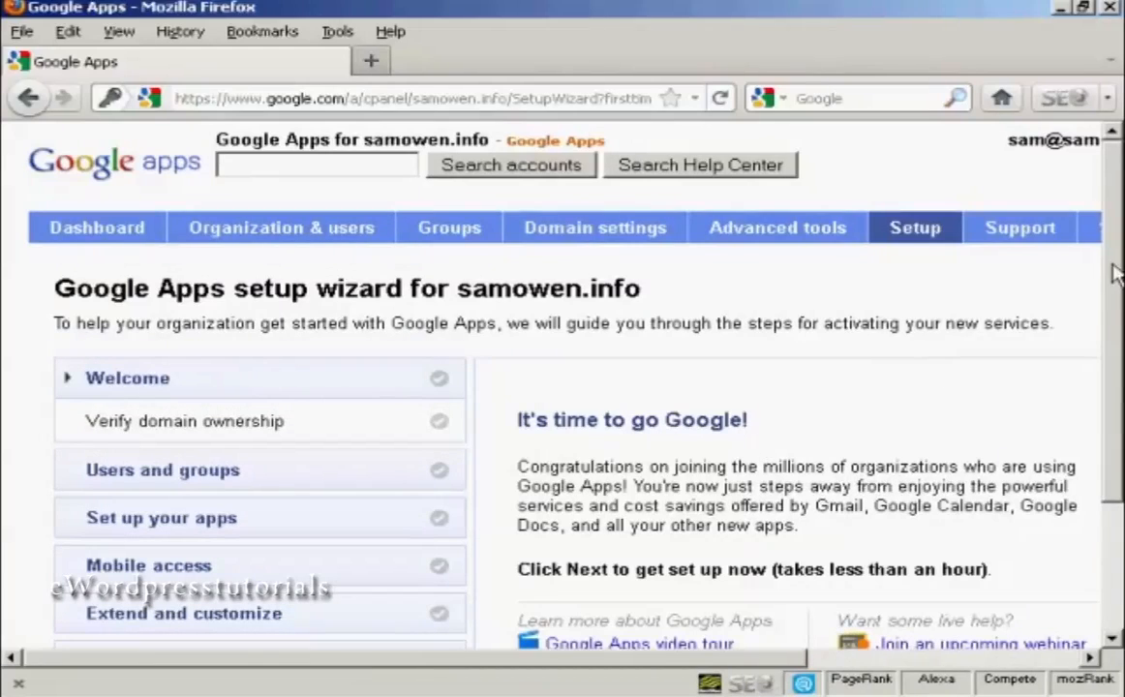
scroll(1113, 271, down, 3)
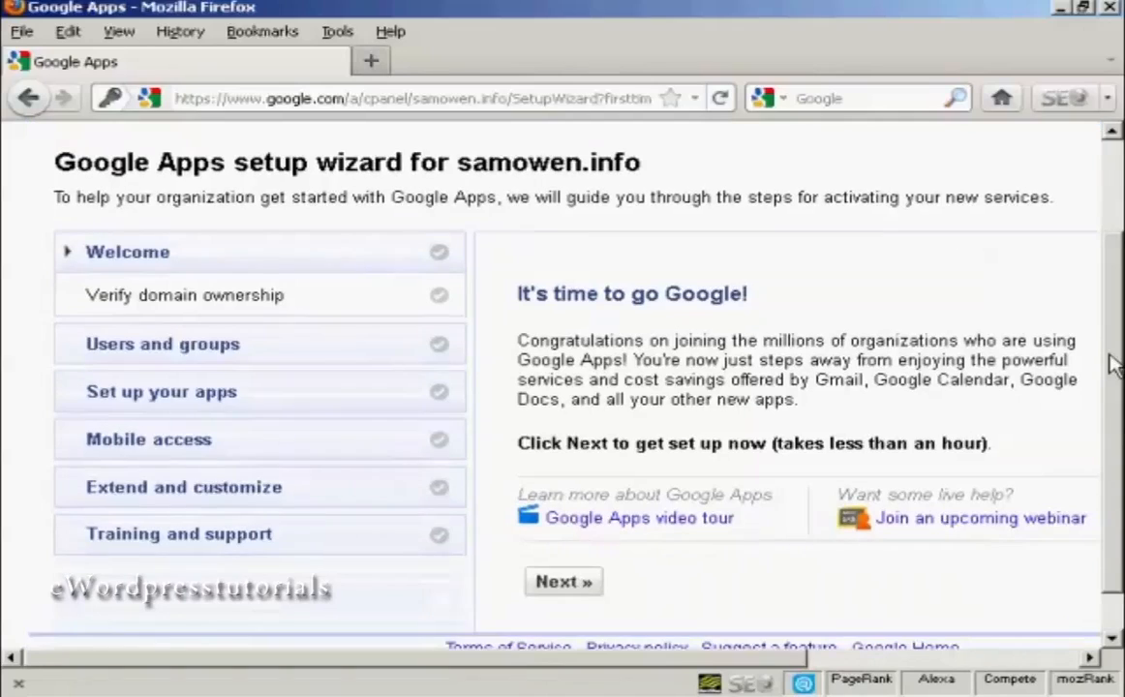
click(576, 586)
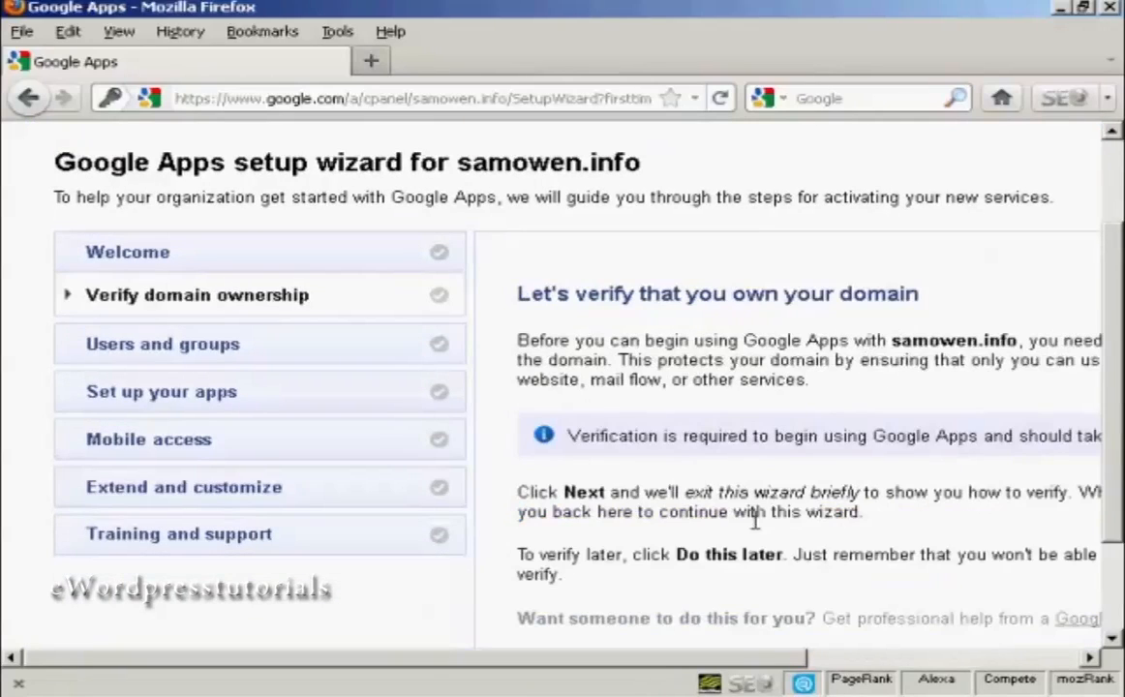
drag(736, 658, 988, 658)
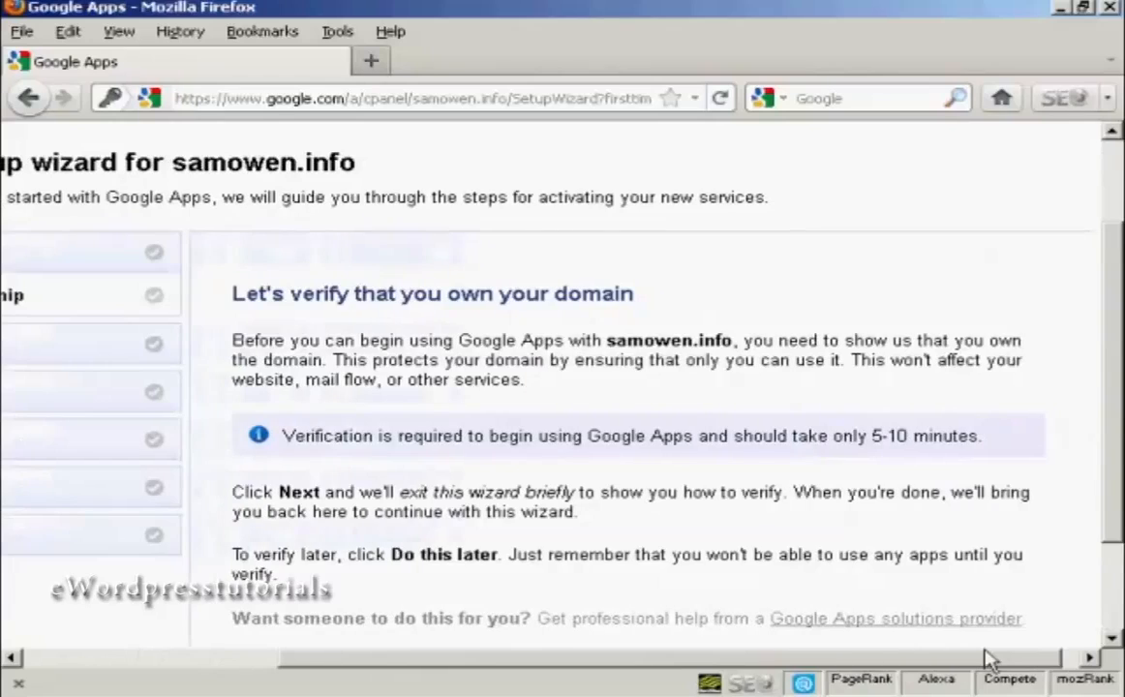
drag(1111, 394, 1115, 446)
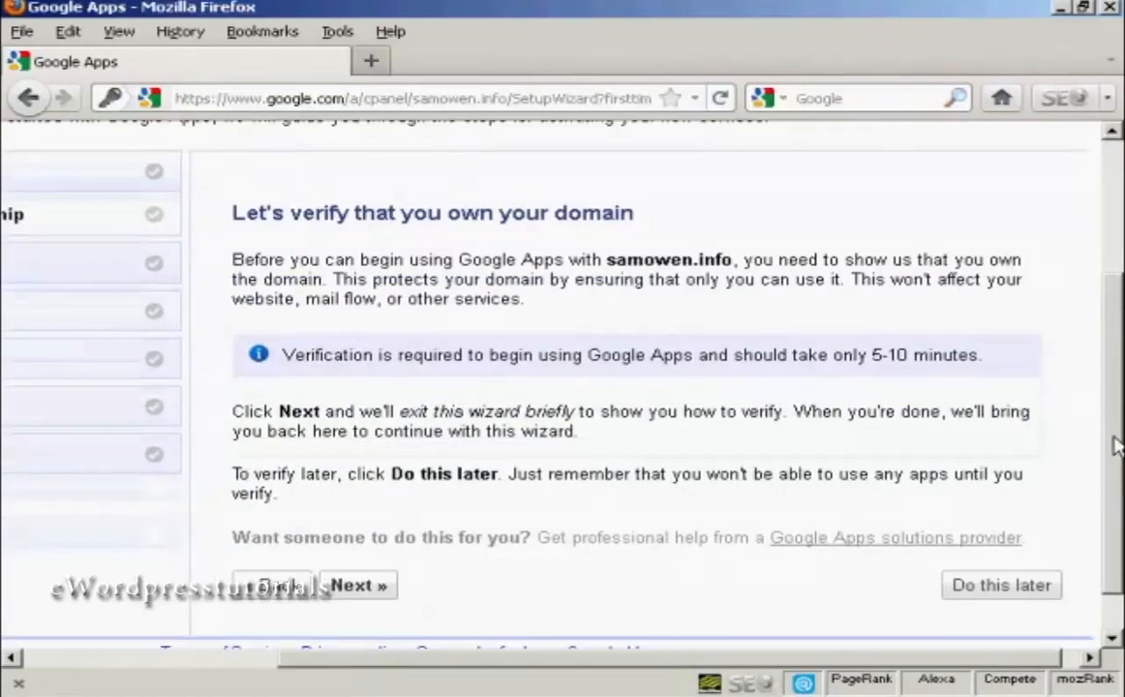
click(358, 589)
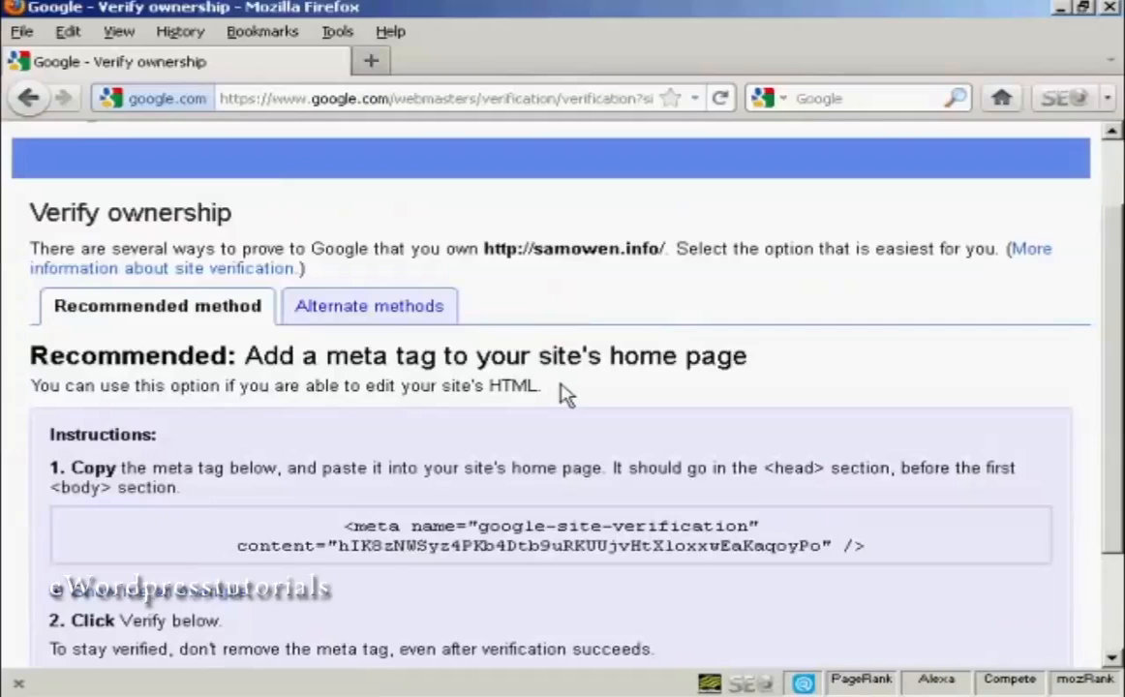
Copy the google-site-verification meta tag, switch to Nvu and open the HTML source of index.html.
drag(344, 526, 885, 550)
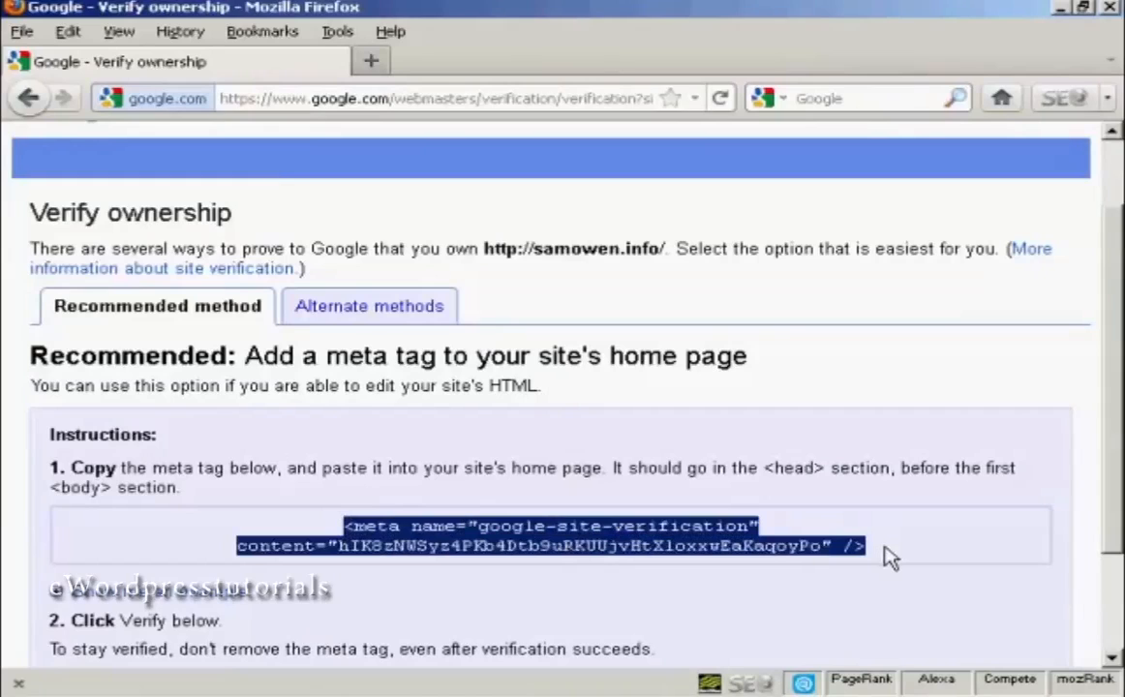
right_click(603, 542)
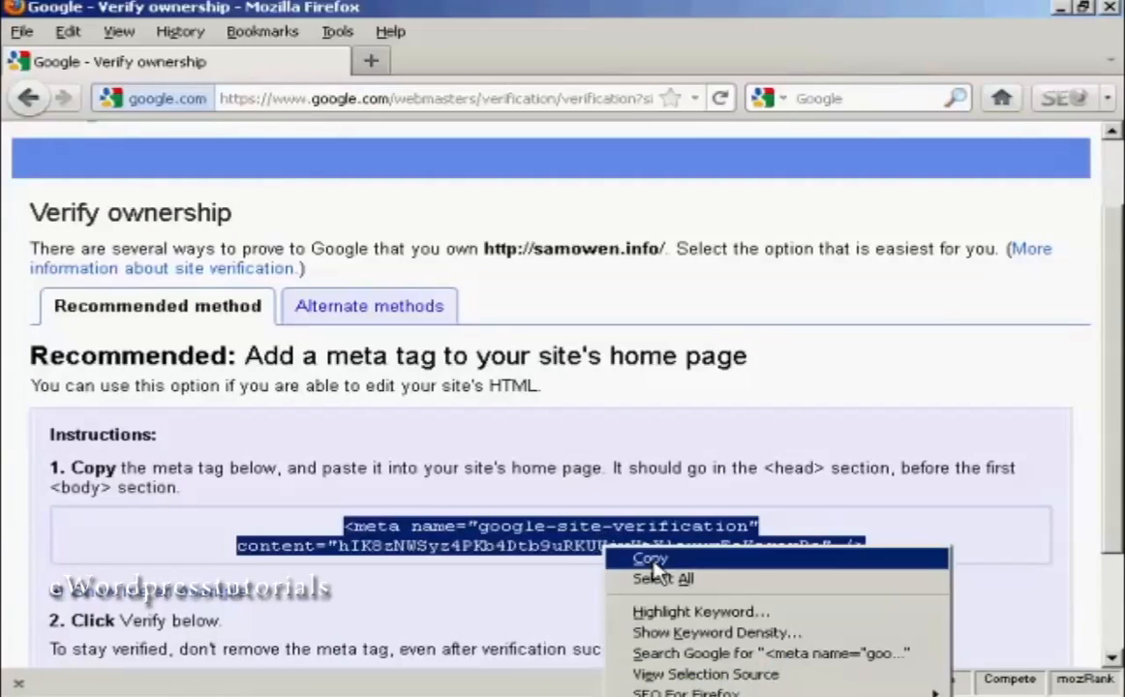
click(618, 559)
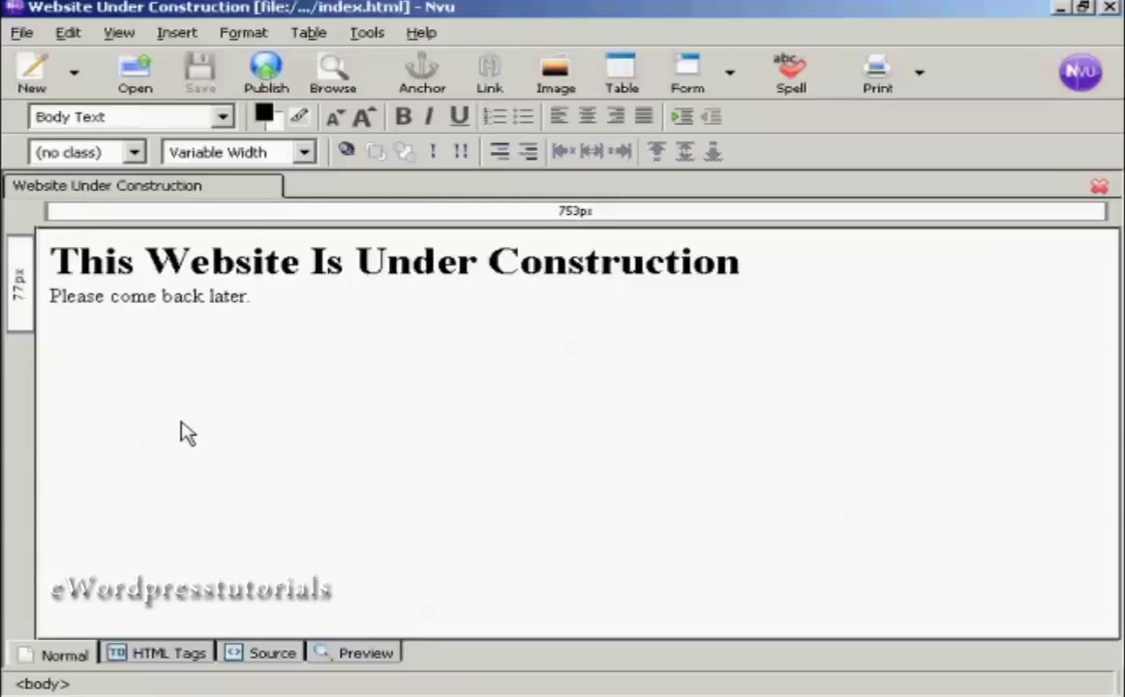
click(479, 330)
click(284, 656)
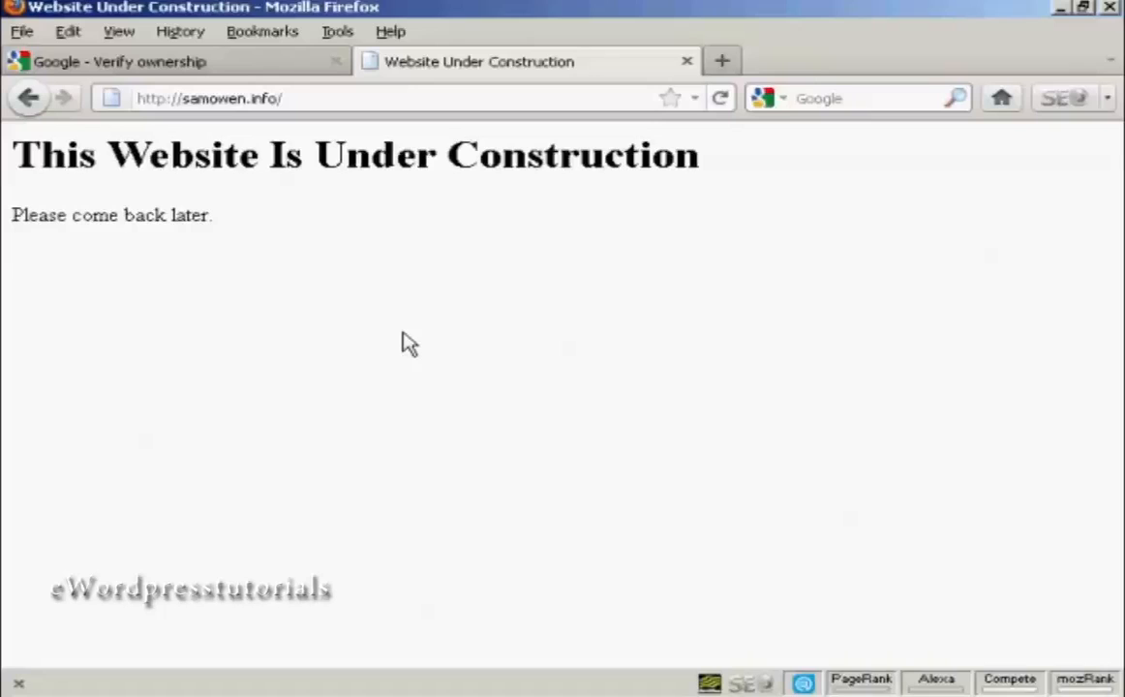
Return to the Verify ownership page in Firefox, verify the domain and continue to the setup wizard.
click(182, 73)
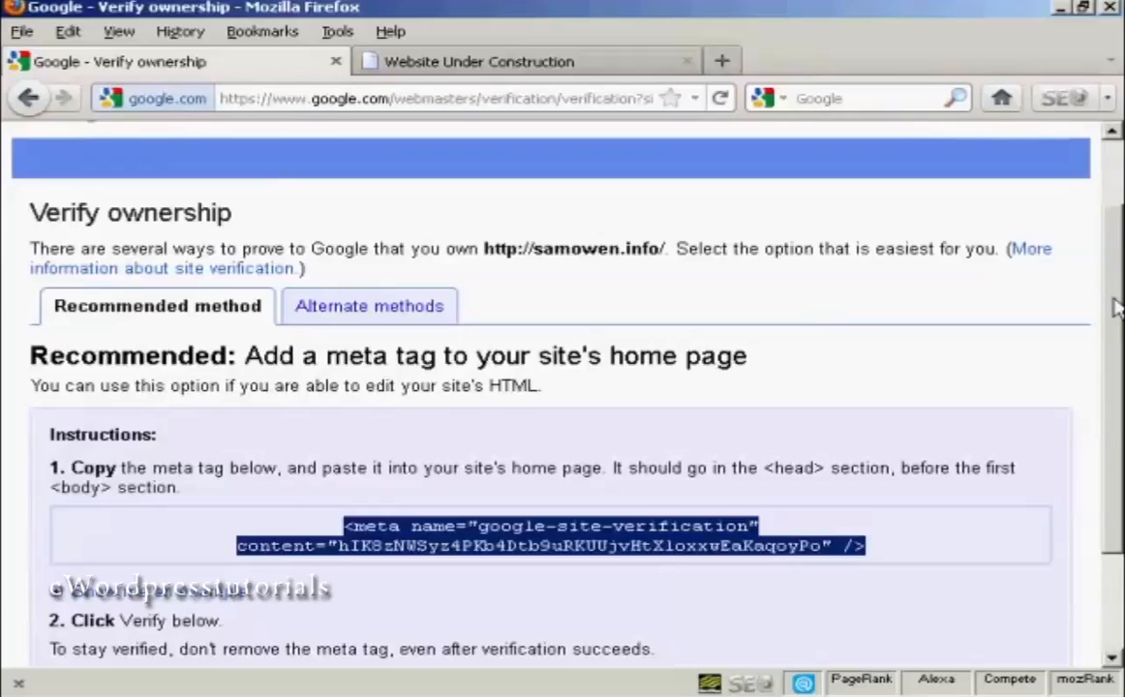
scroll(1115, 368, down, 2)
scroll(1115, 367, down, 1)
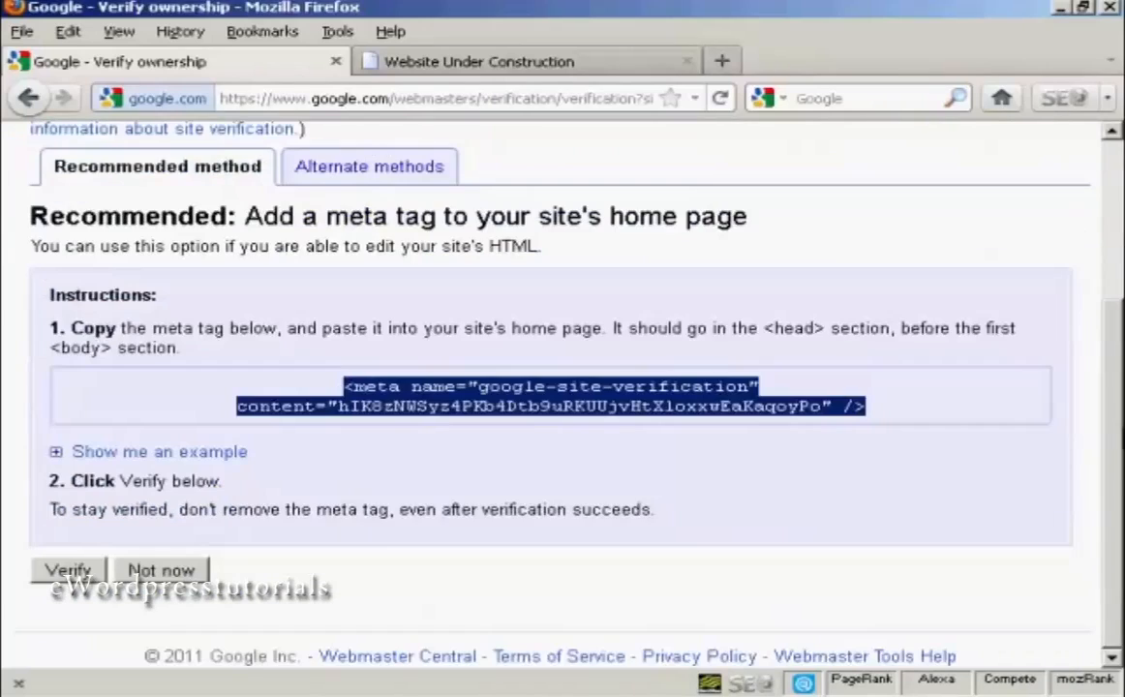
click(70, 571)
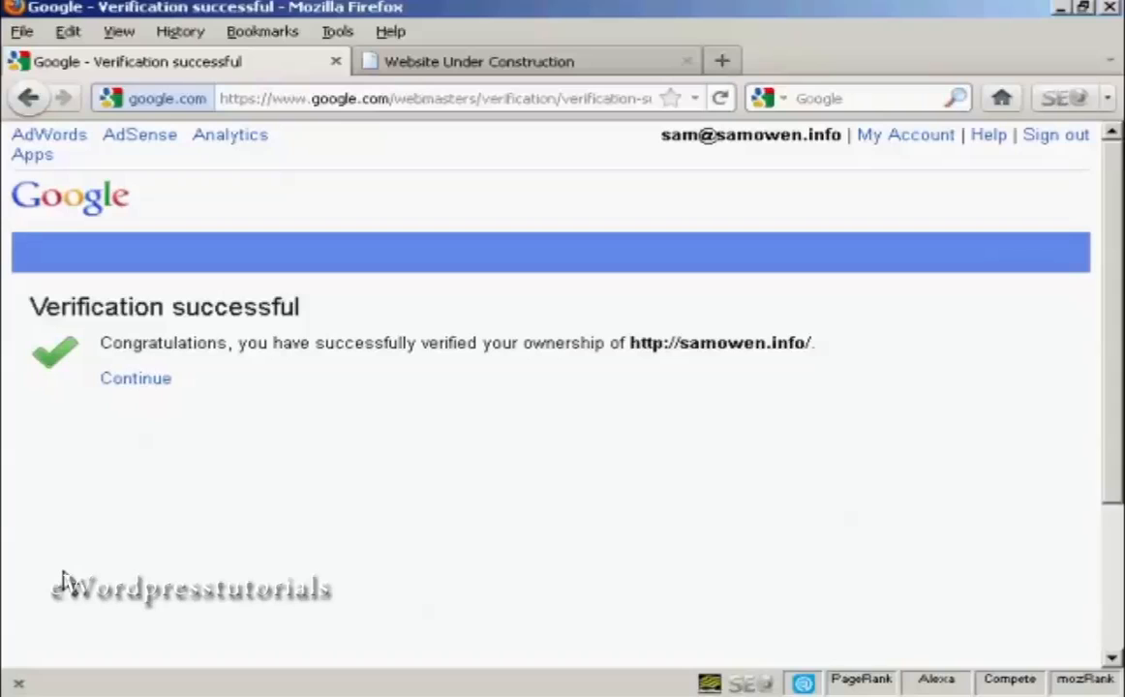
click(135, 379)
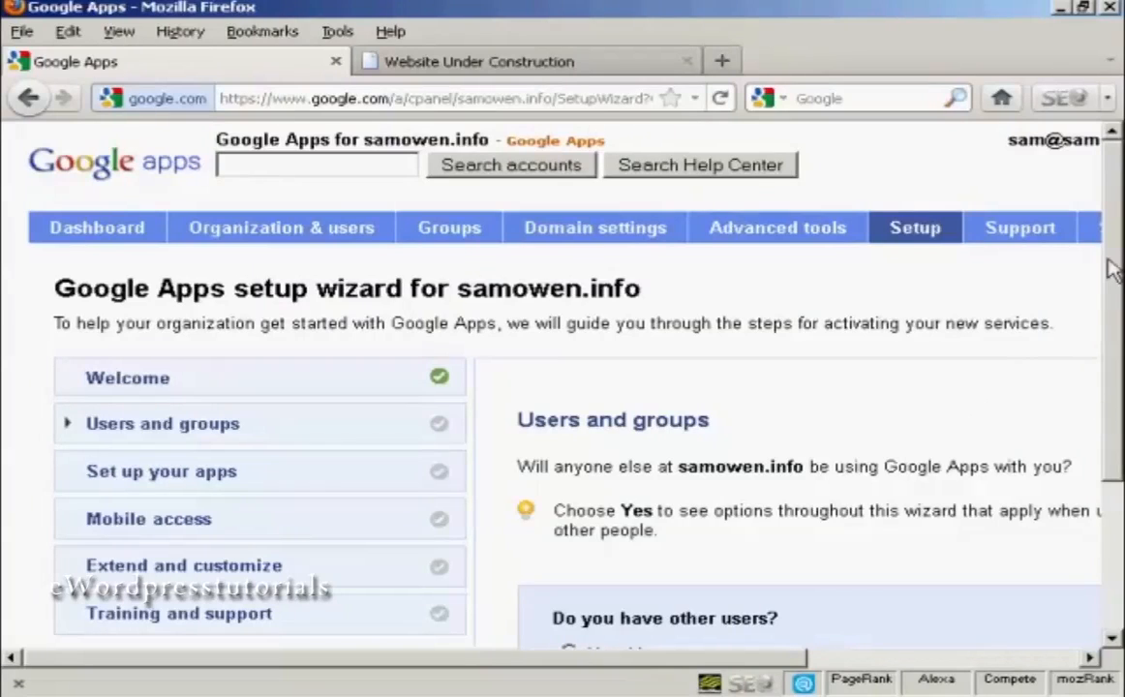
Answer the other-users question with "No, it's just me" and continue to the app selection.
drag(1111, 271, 1112, 319)
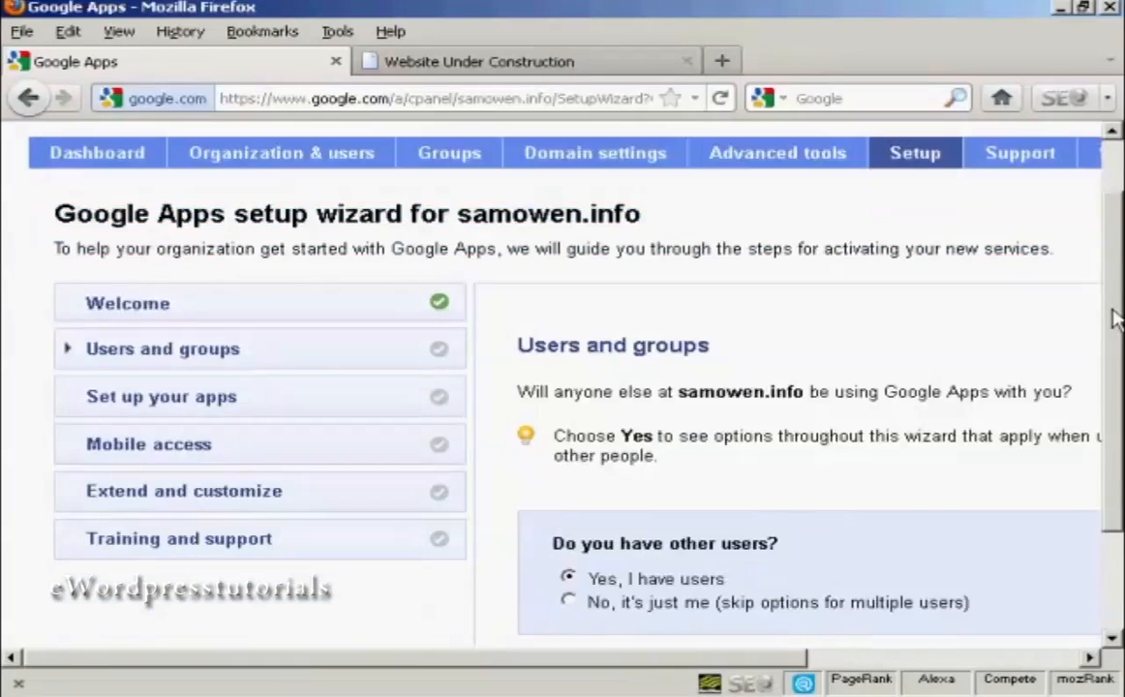
scroll(1015, 300, down, 3)
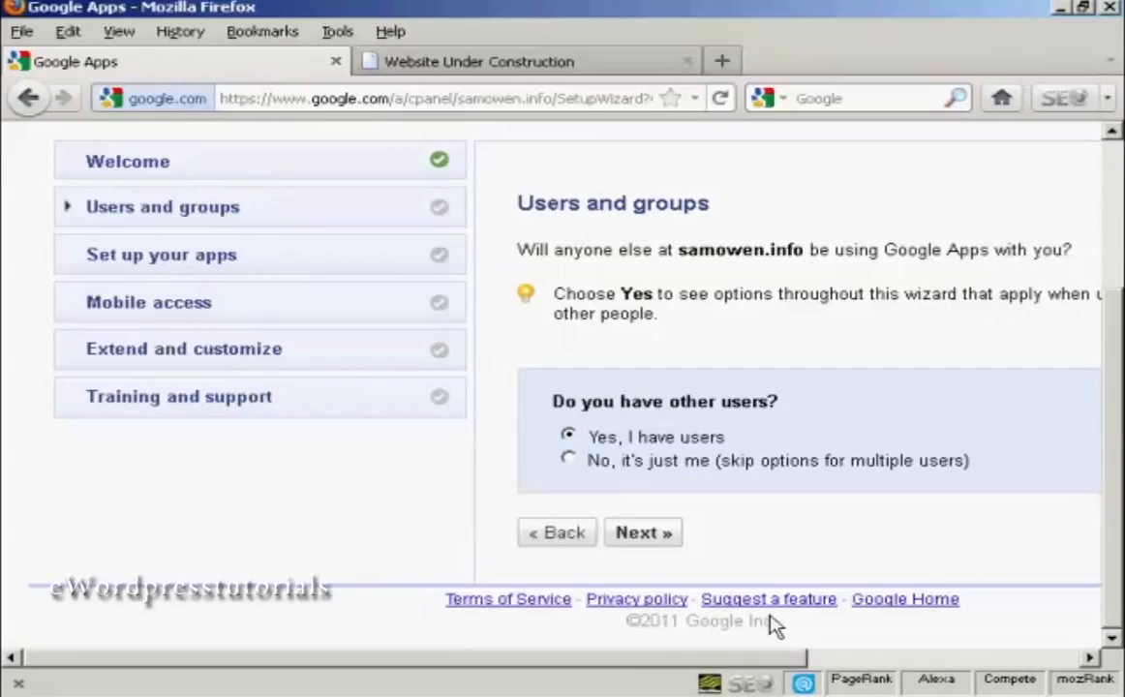
drag(778, 660, 1021, 681)
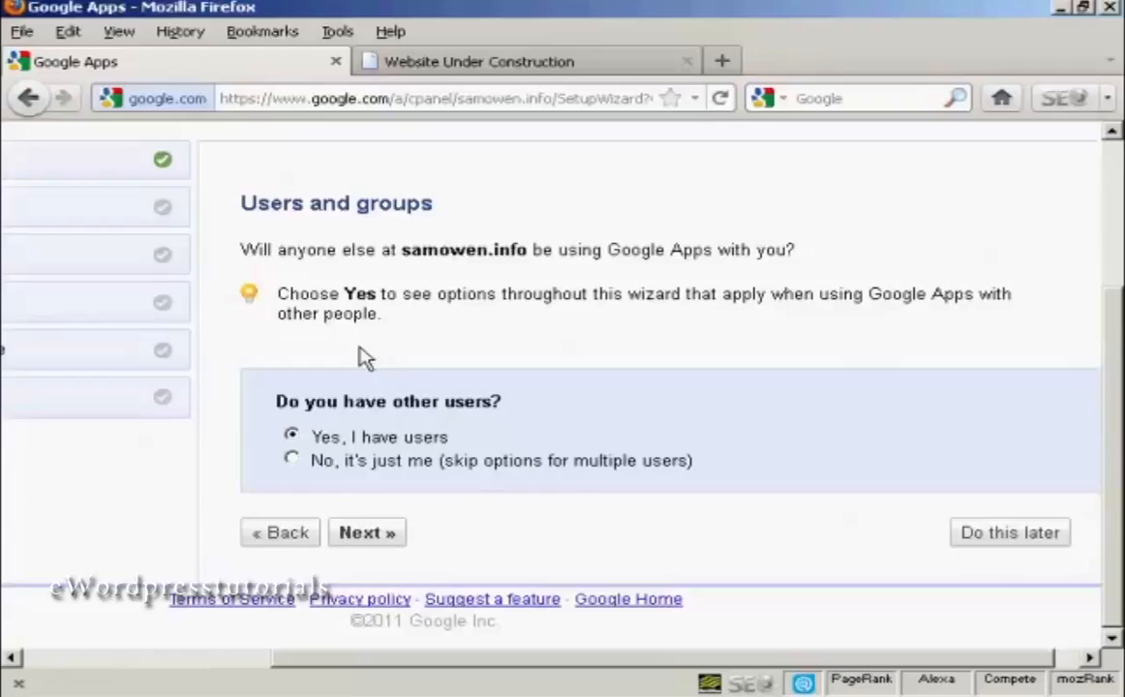
click(291, 459)
click(368, 534)
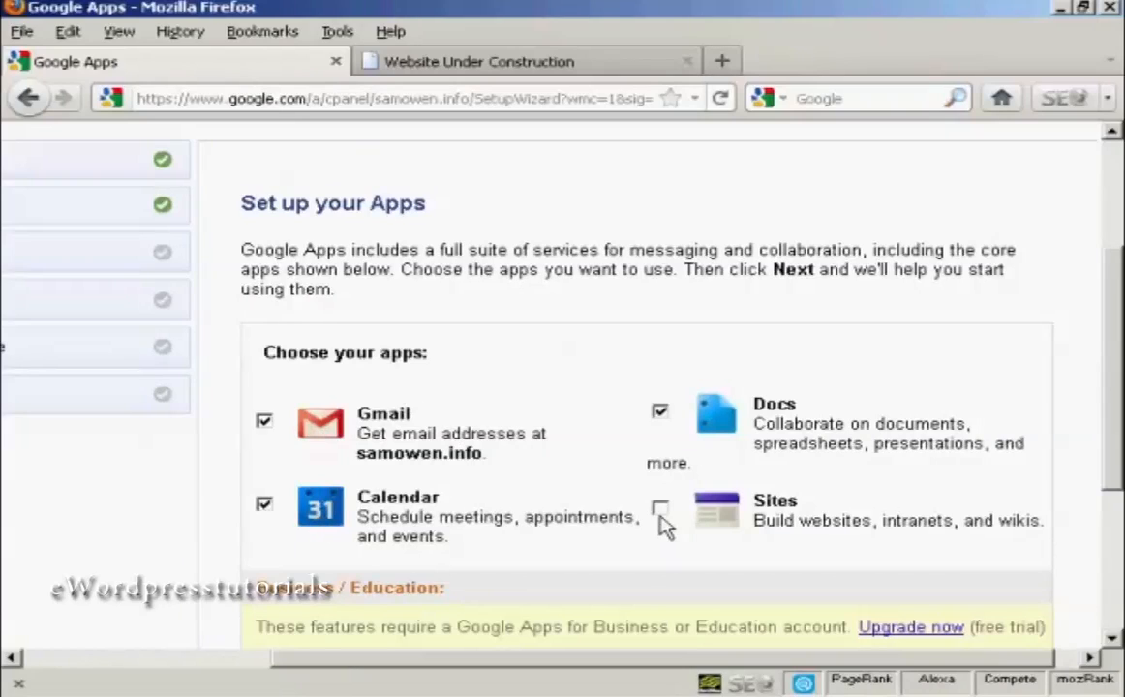
Include Sites alongside Gmail, Calendar and Docs in the chosen apps and continue to the Gmail setup.
scroll(1120, 418, down, 3)
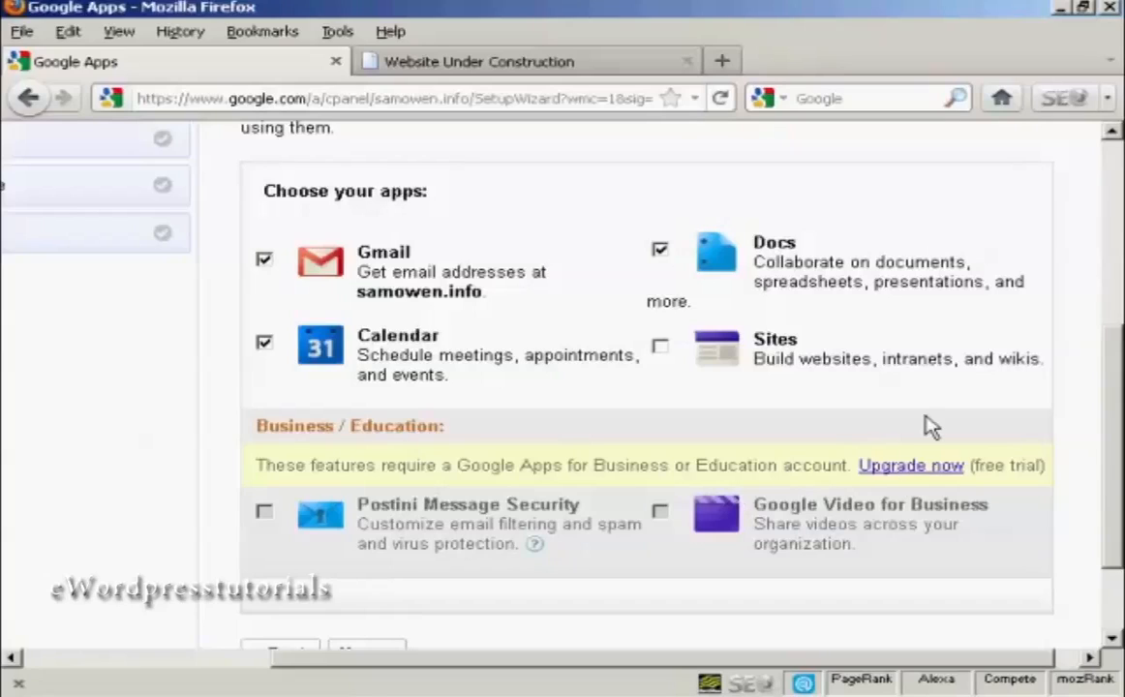
click(661, 351)
drag(1112, 389, 1115, 453)
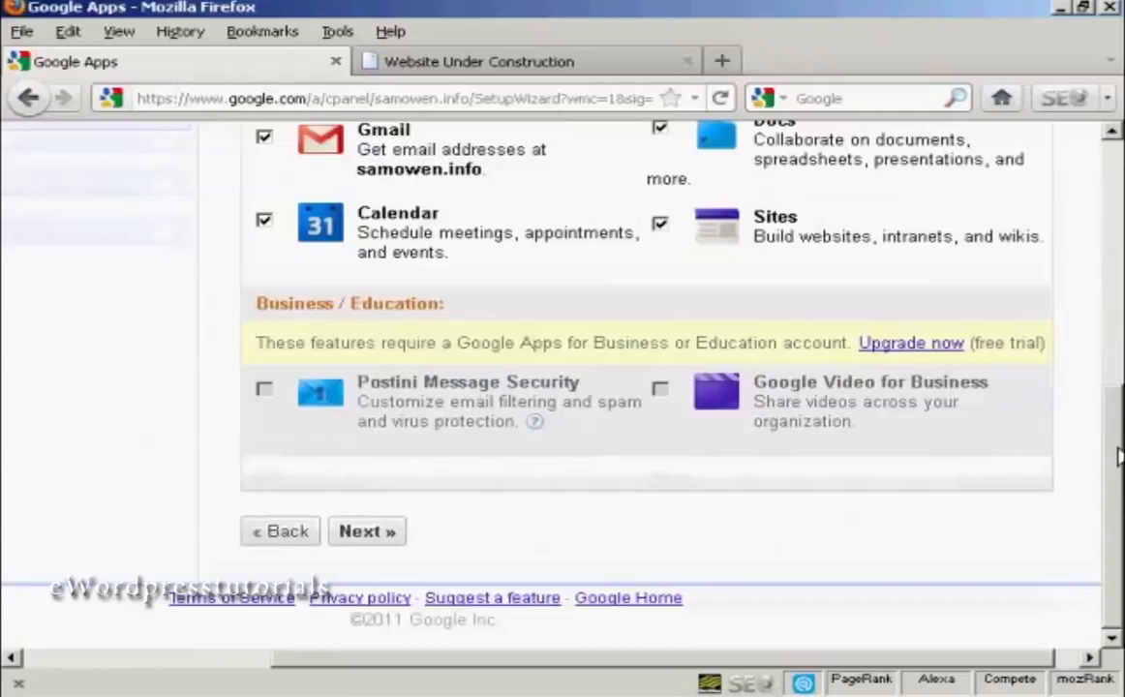
click(382, 534)
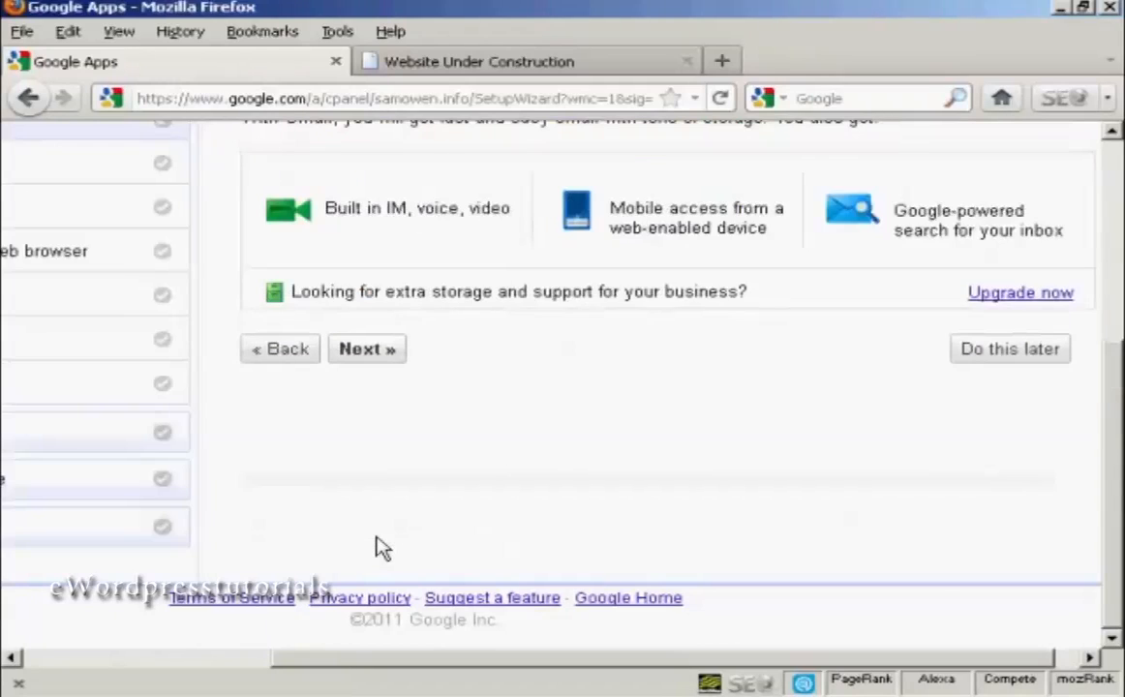
Add Migrate old mail, Access contacts and Help prevent spoofing to the Gmail setup options and continue.
drag(1113, 468, 1112, 389)
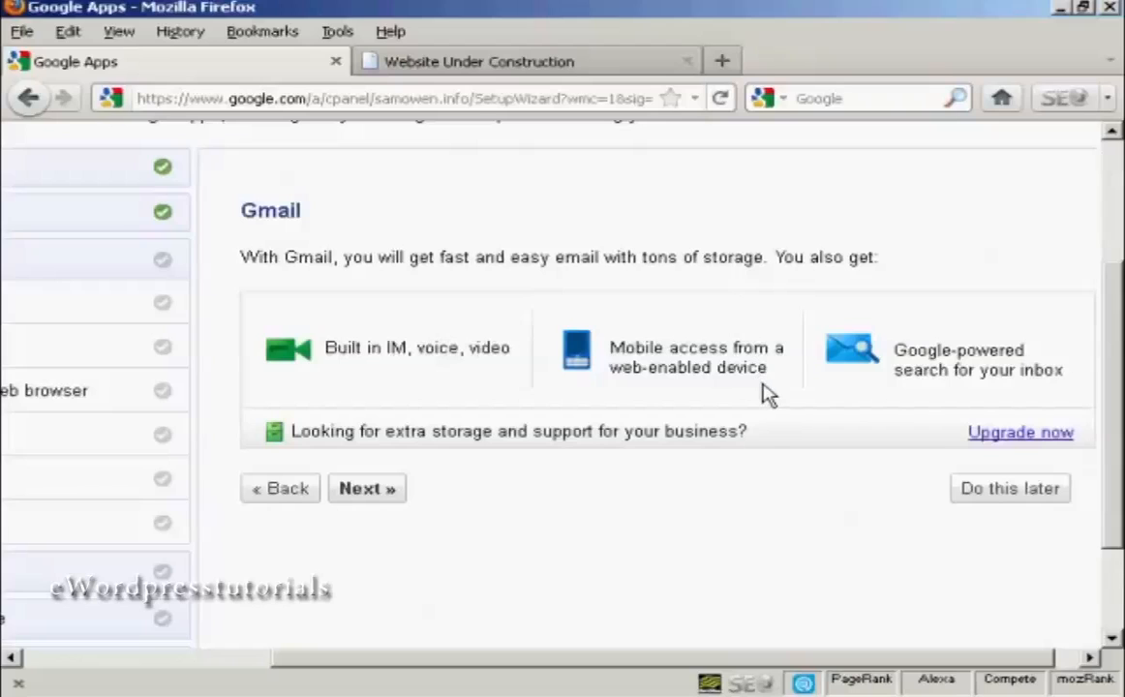
click(372, 489)
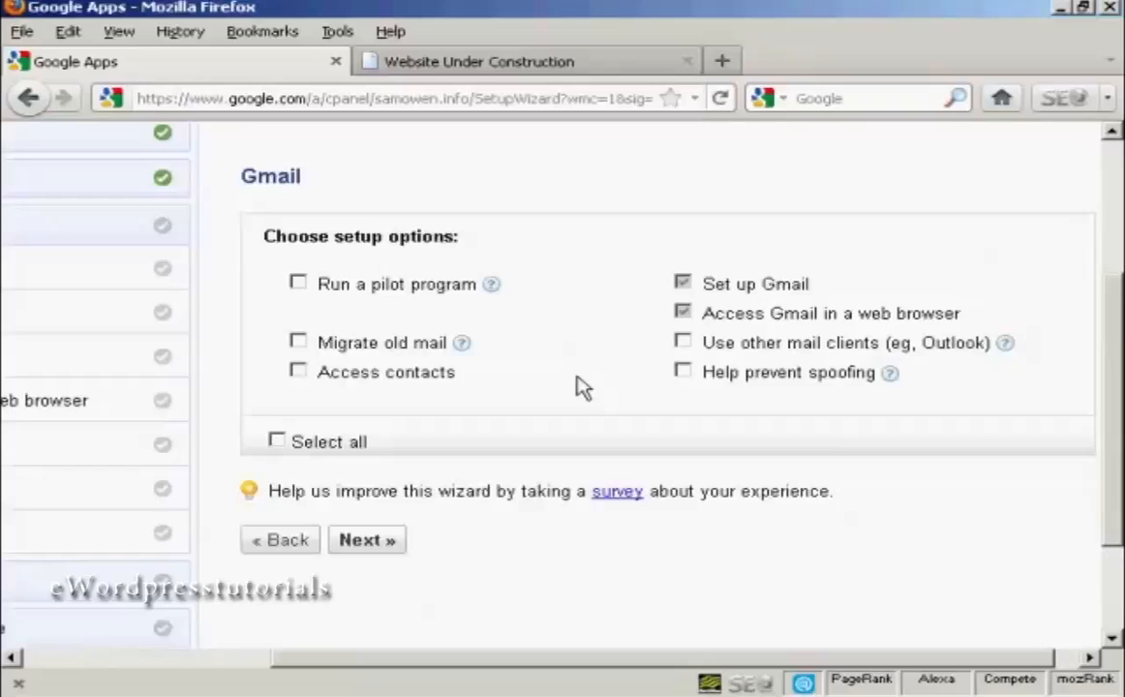
click(298, 343)
click(298, 374)
click(685, 371)
click(372, 544)
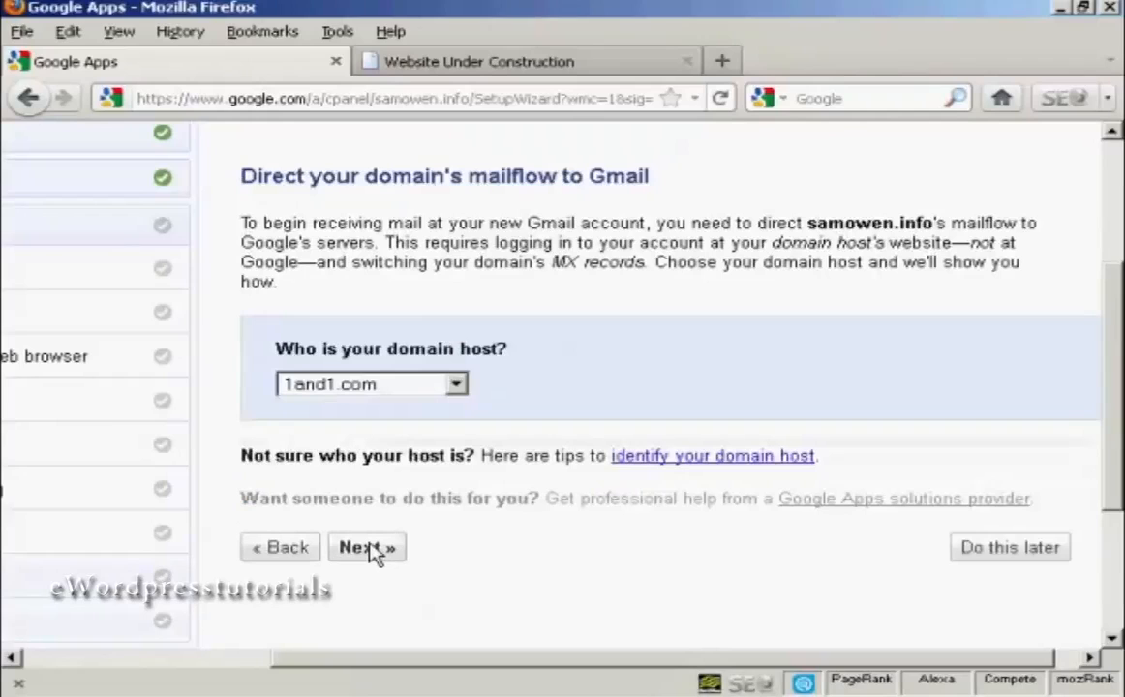
Choose GoDaddy as the domain host and continue to its MX record instructions.
click(456, 386)
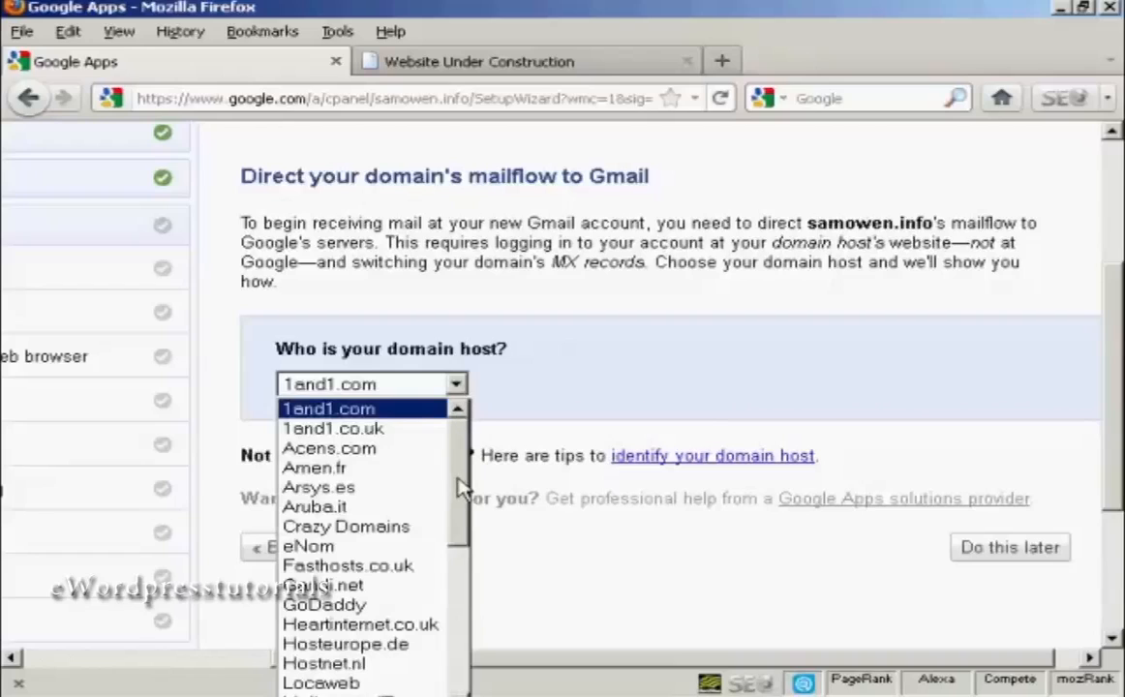
click(366, 606)
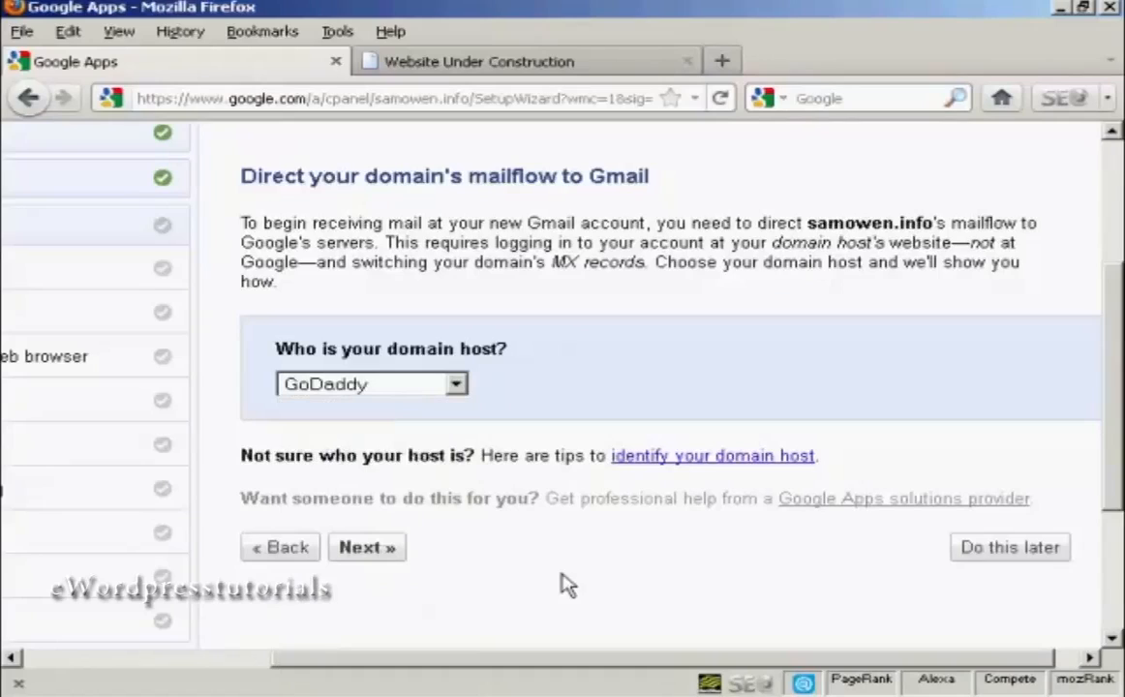
click(375, 553)
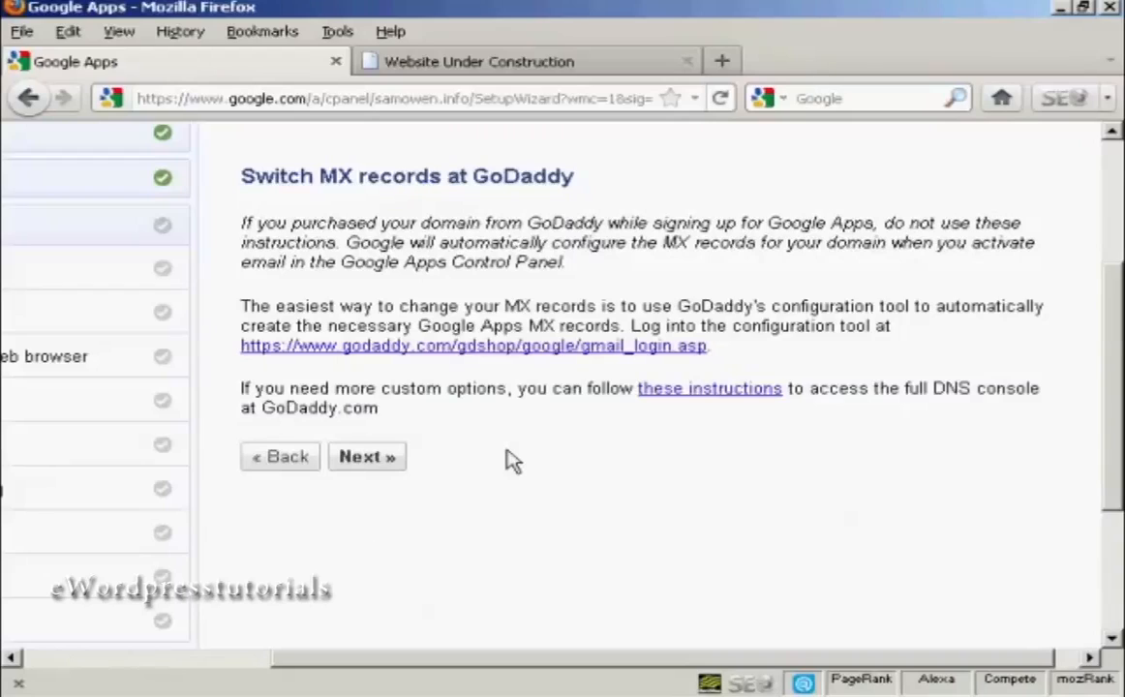
Log in to GoDaddy's MX configuration tool with the prefilled credentials and update the MX records of samowen.info for Gmail, closing the tool when done.
click(662, 351)
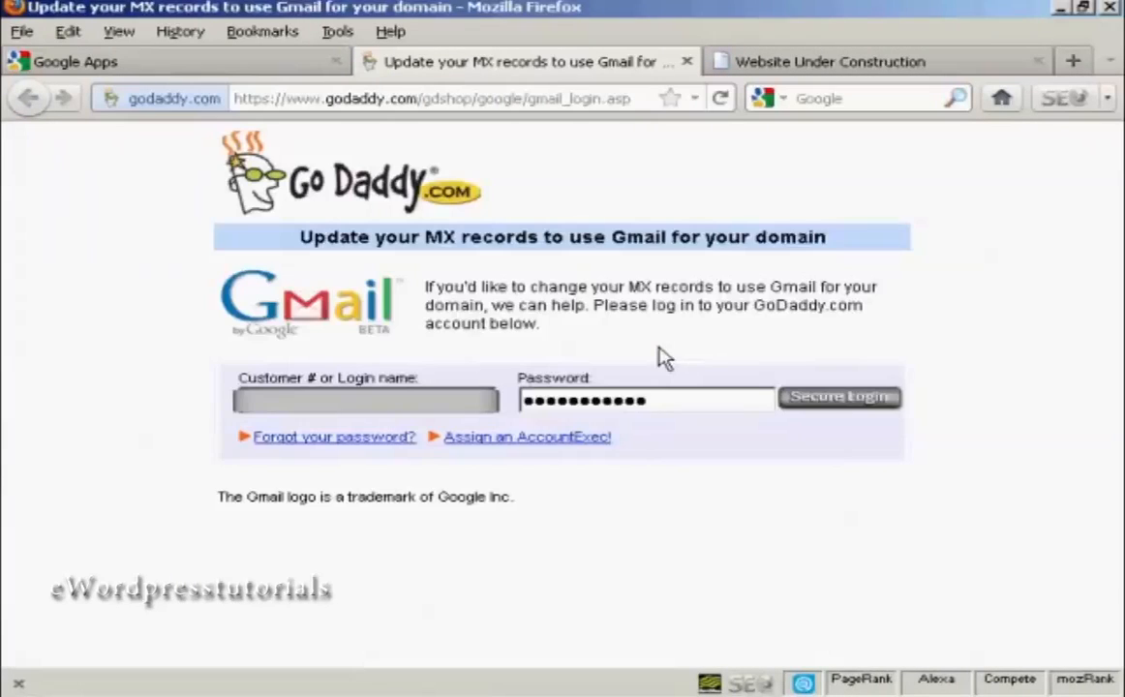
click(855, 399)
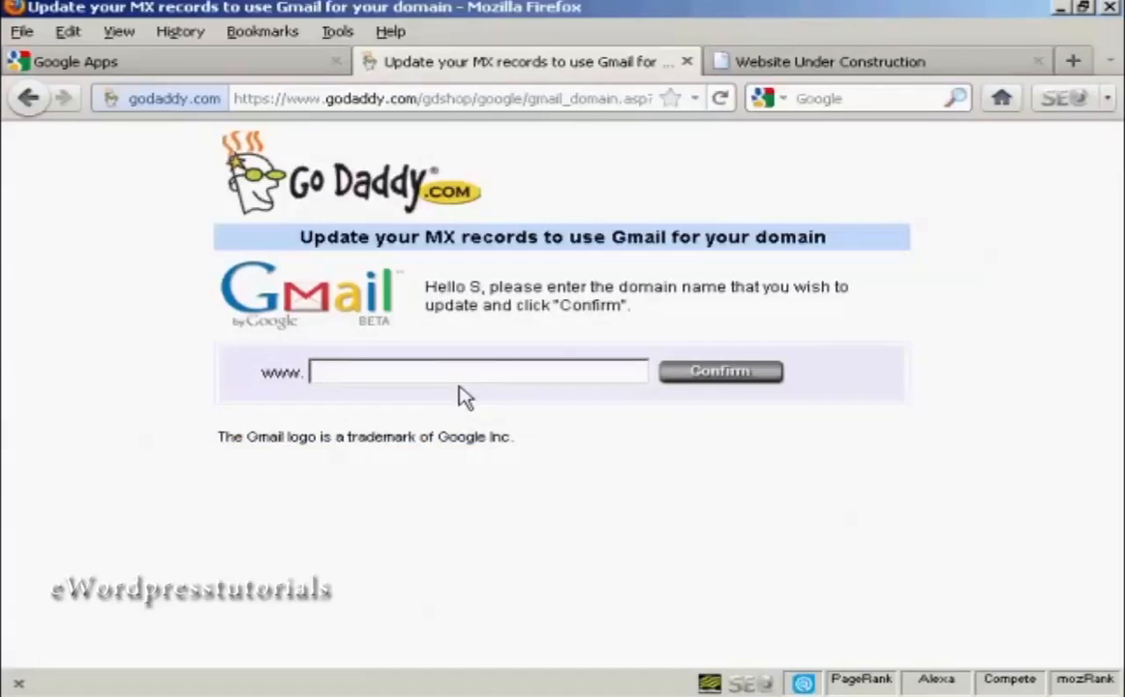
text(samowen.info)
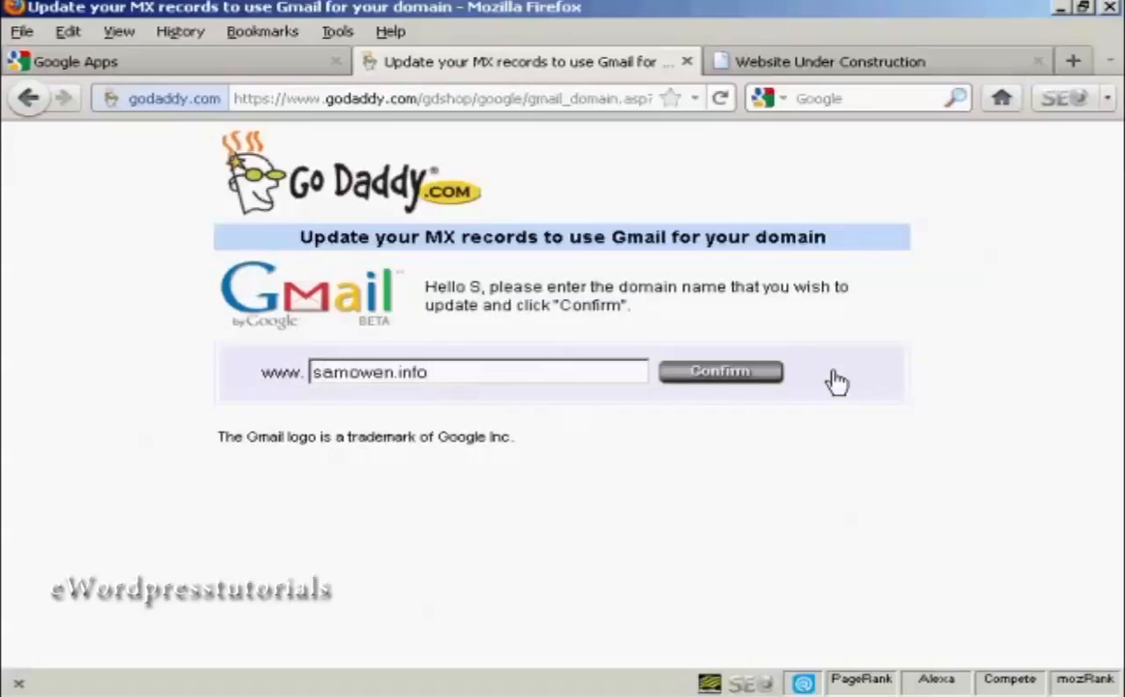
click(738, 379)
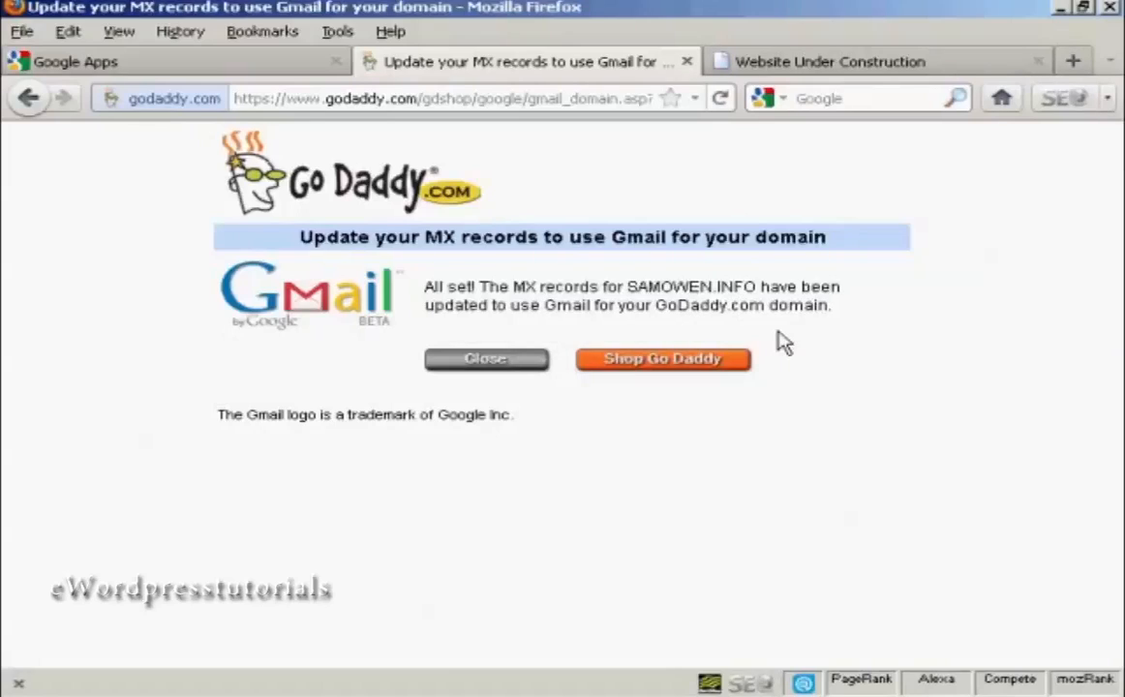
click(487, 359)
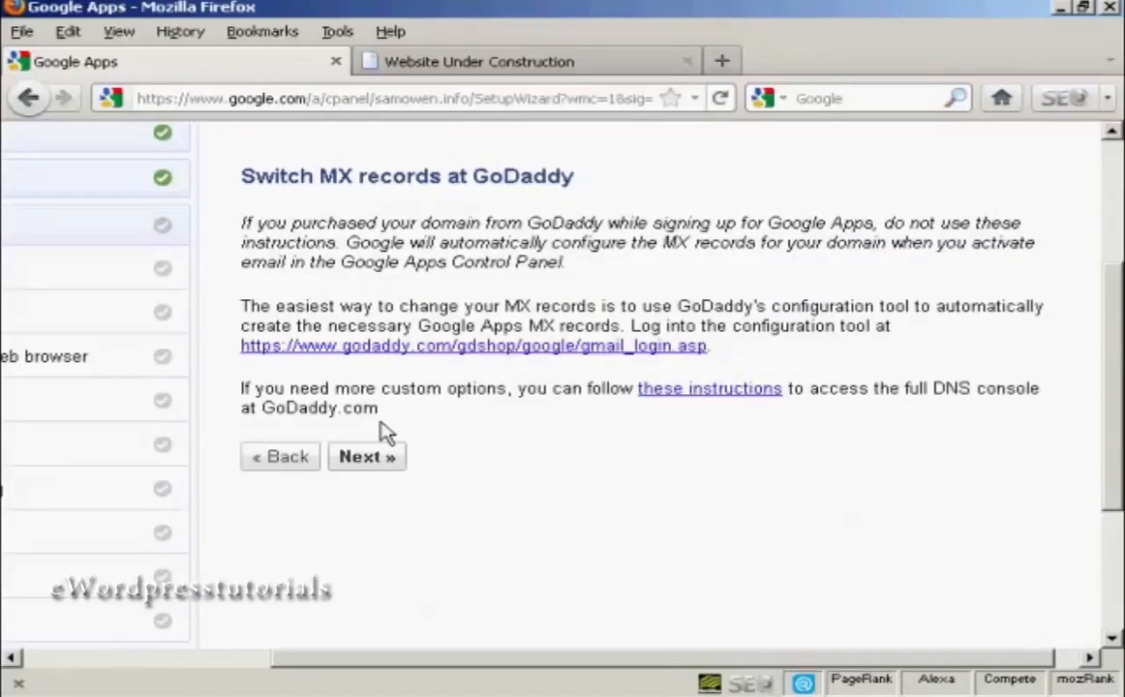
Continue past the GoDaddy MX instructions and go to the Google Apps dashboard.
click(370, 459)
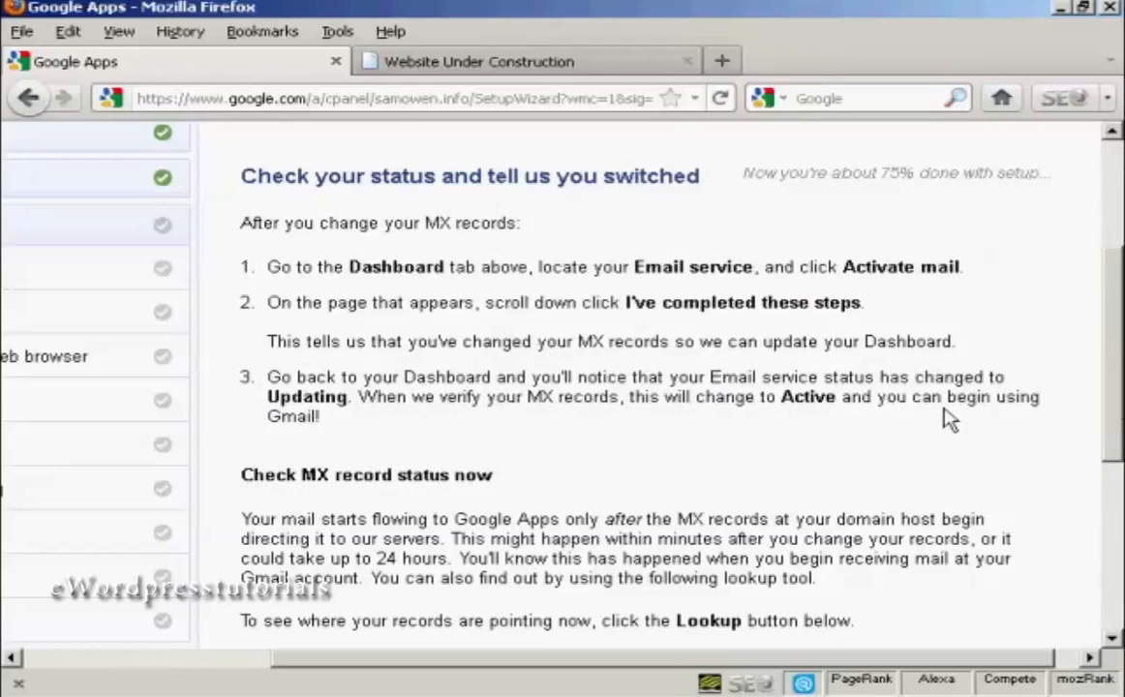
scroll(1118, 356, up, 3)
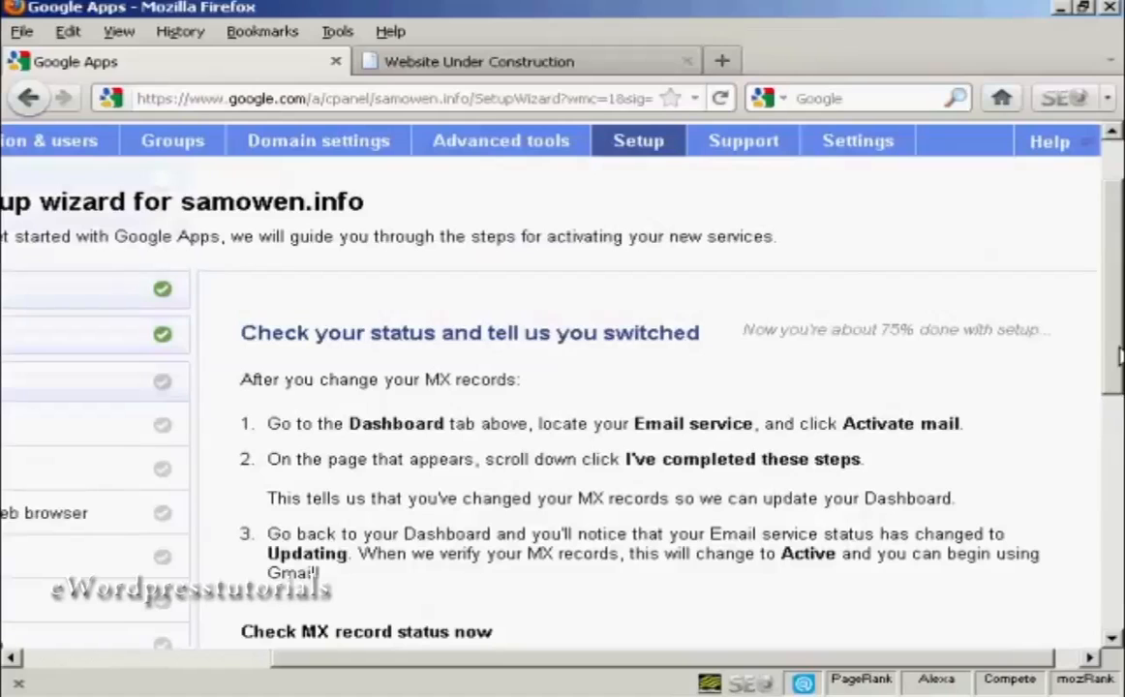
drag(783, 661, 910, 668)
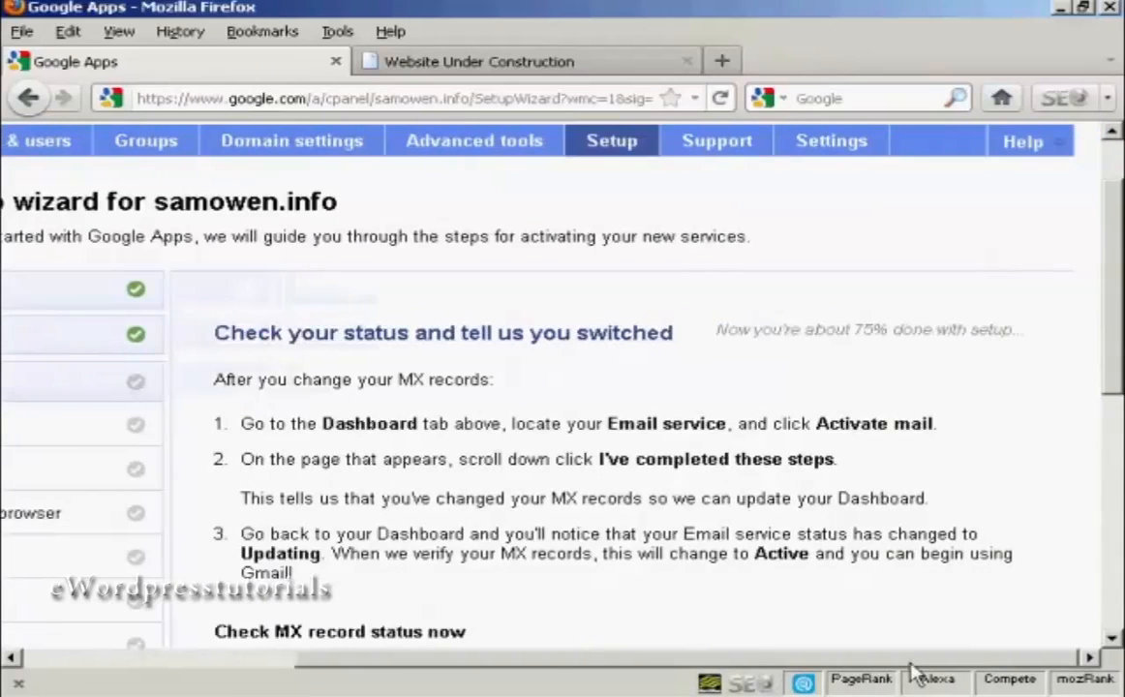
drag(799, 670, 534, 664)
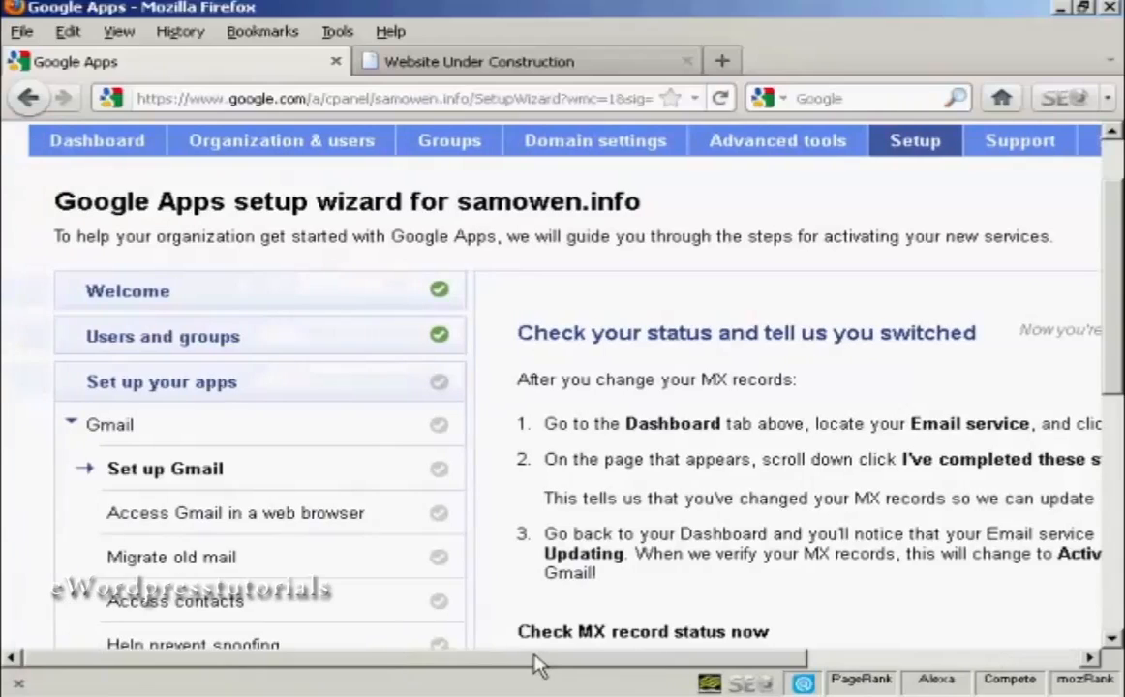
click(93, 145)
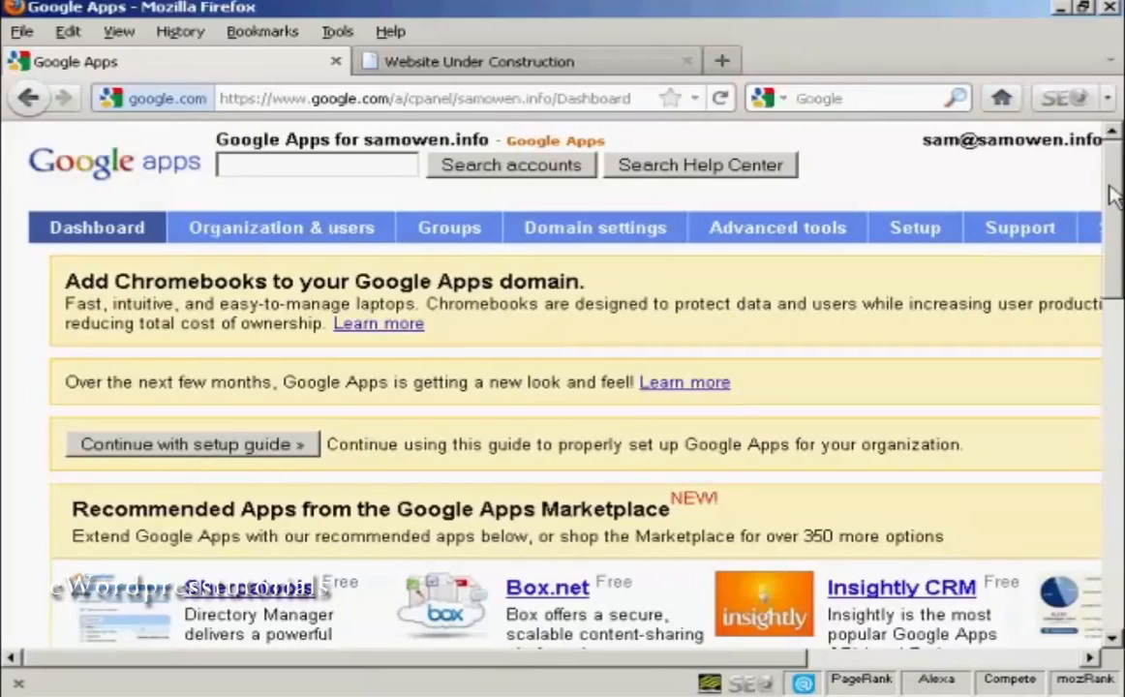
Activate the Email service from the dashboard's service settings and declare the MX record steps completed.
drag(1118, 208, 1120, 445)
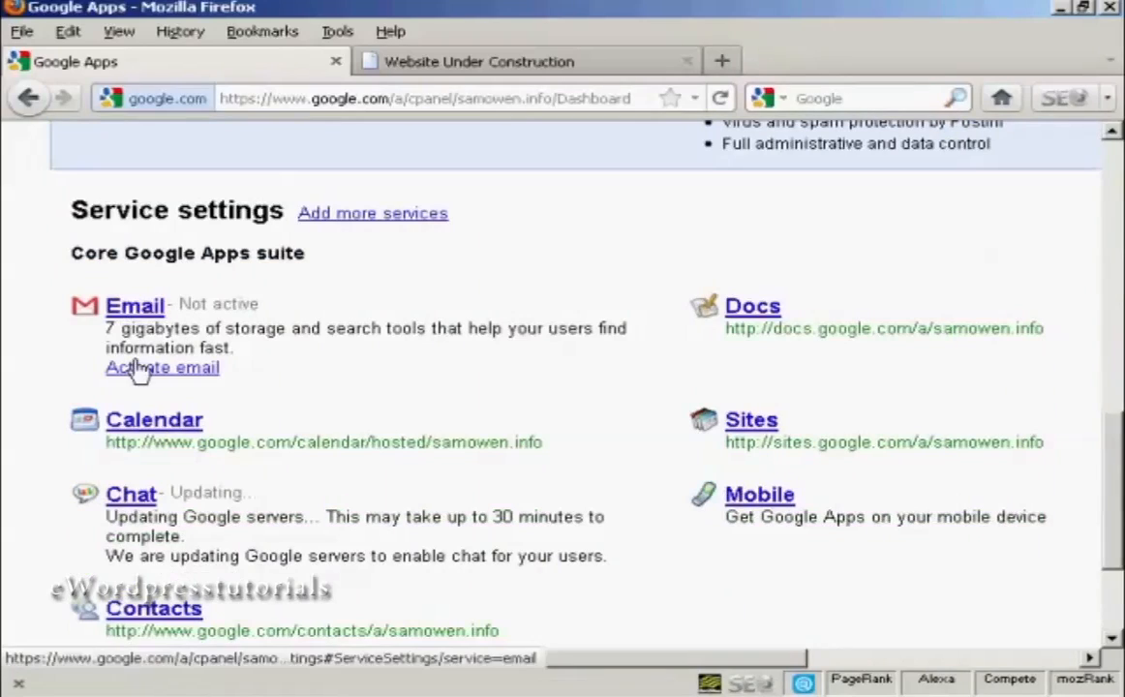
click(182, 372)
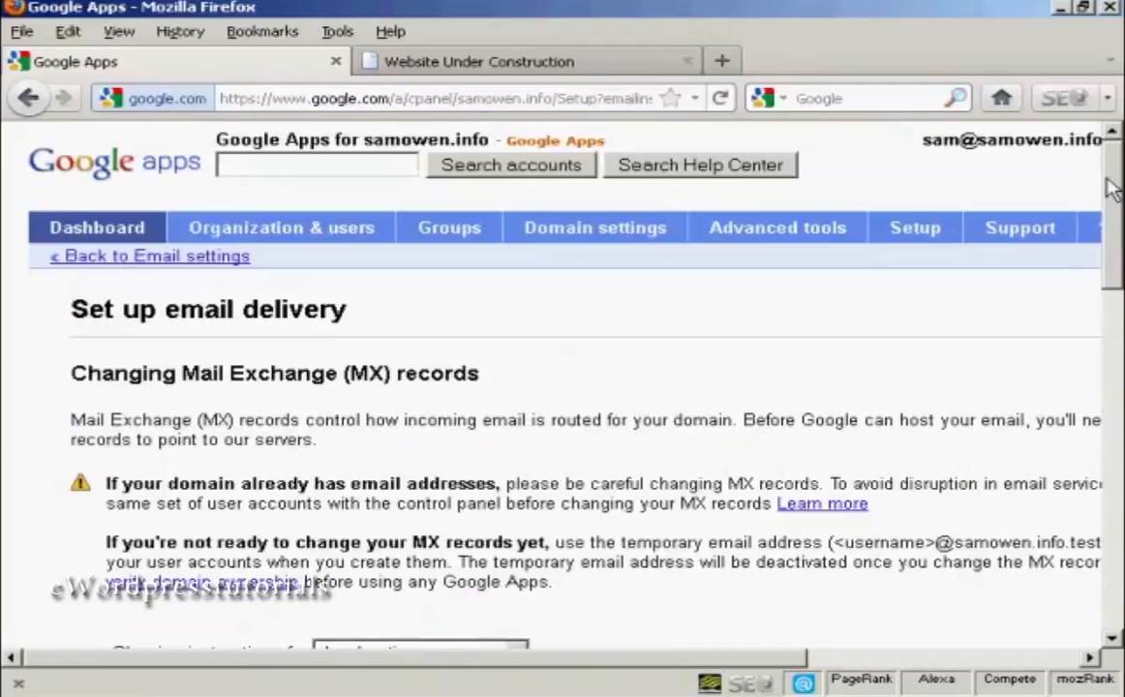
drag(1109, 254, 1112, 527)
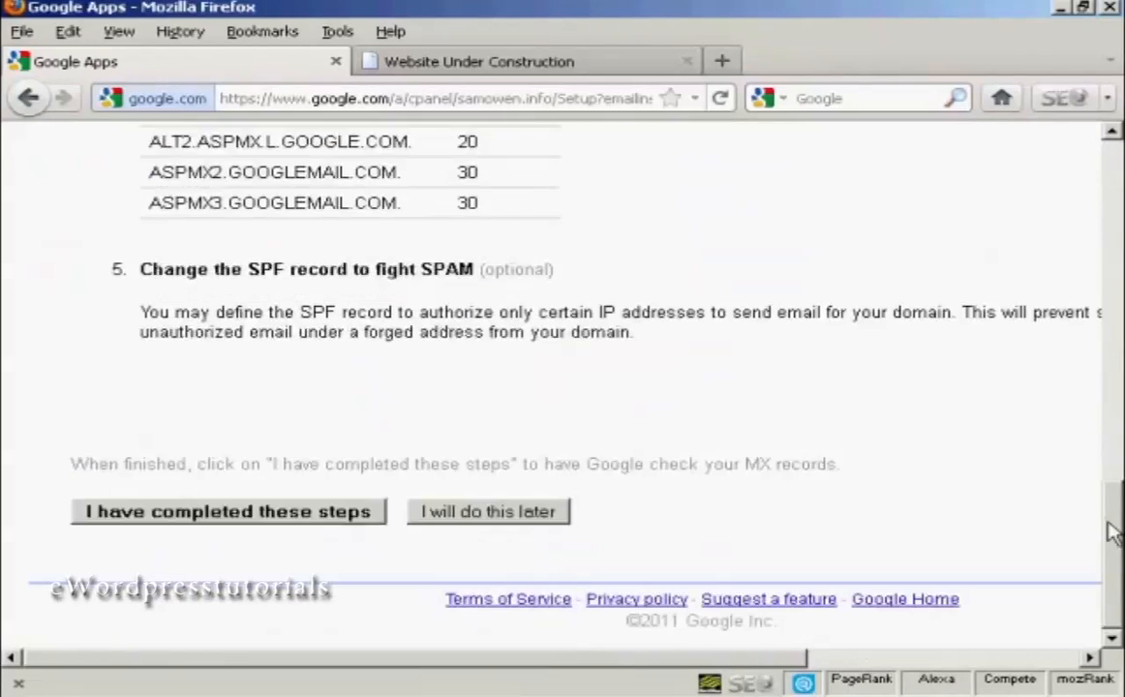
click(280, 521)
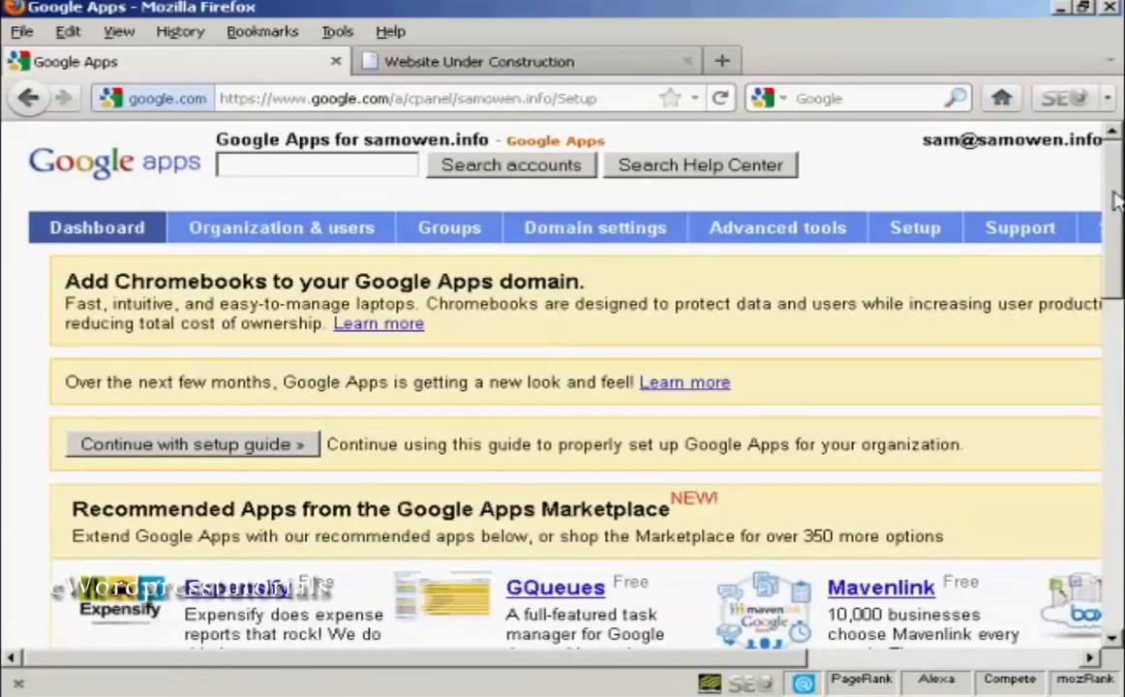
Resume the setup guide and go through the MX record status page down to the lookup tool.
click(235, 455)
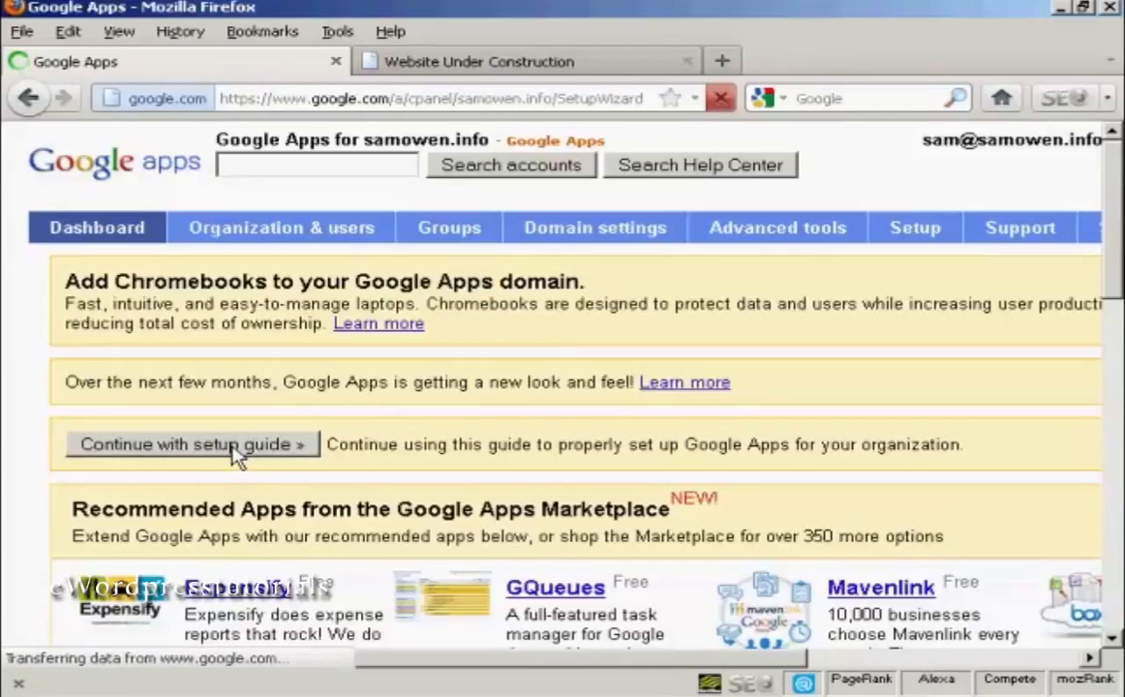
scroll(581, 387, down, 4)
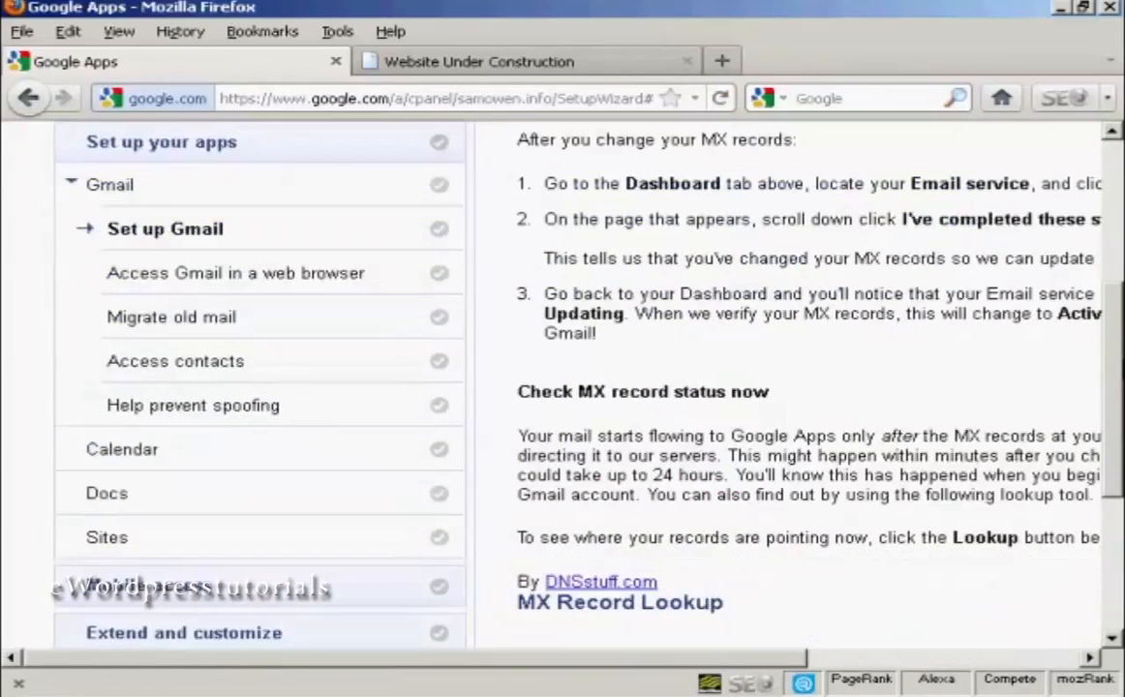
scroll(580, 387, down, 5)
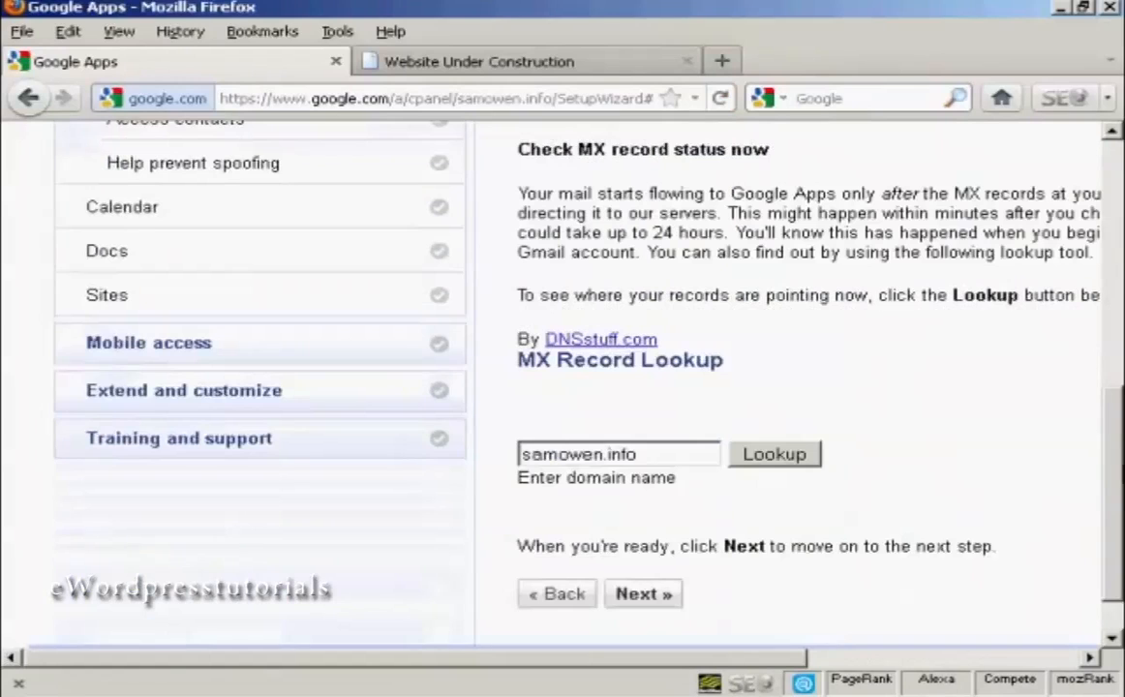
scroll(968, 482, up, 1)
scroll(968, 482, down, 2)
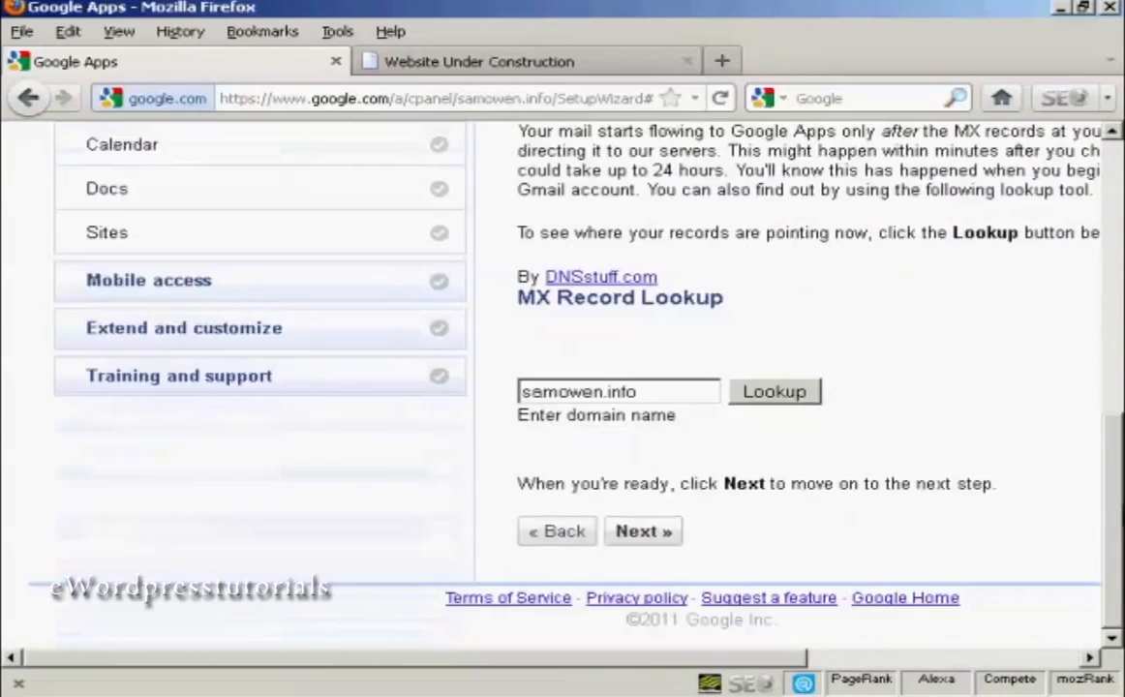
Advance through the Gmail web access page to the old mail migration and postpone the migration.
click(646, 539)
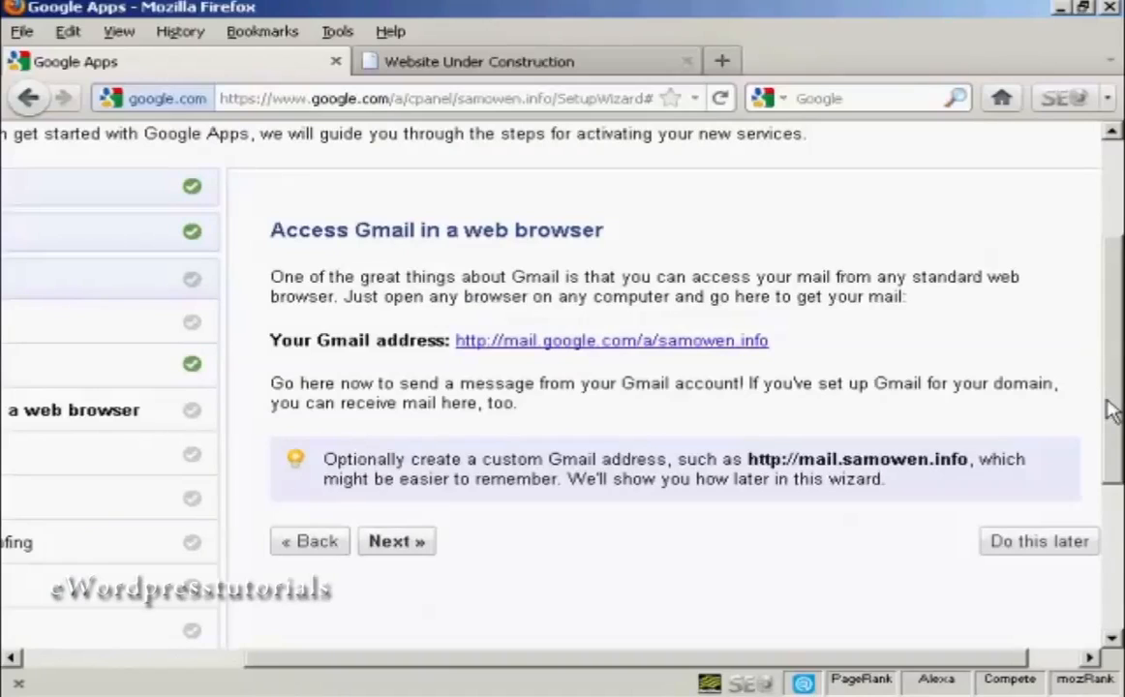
click(405, 545)
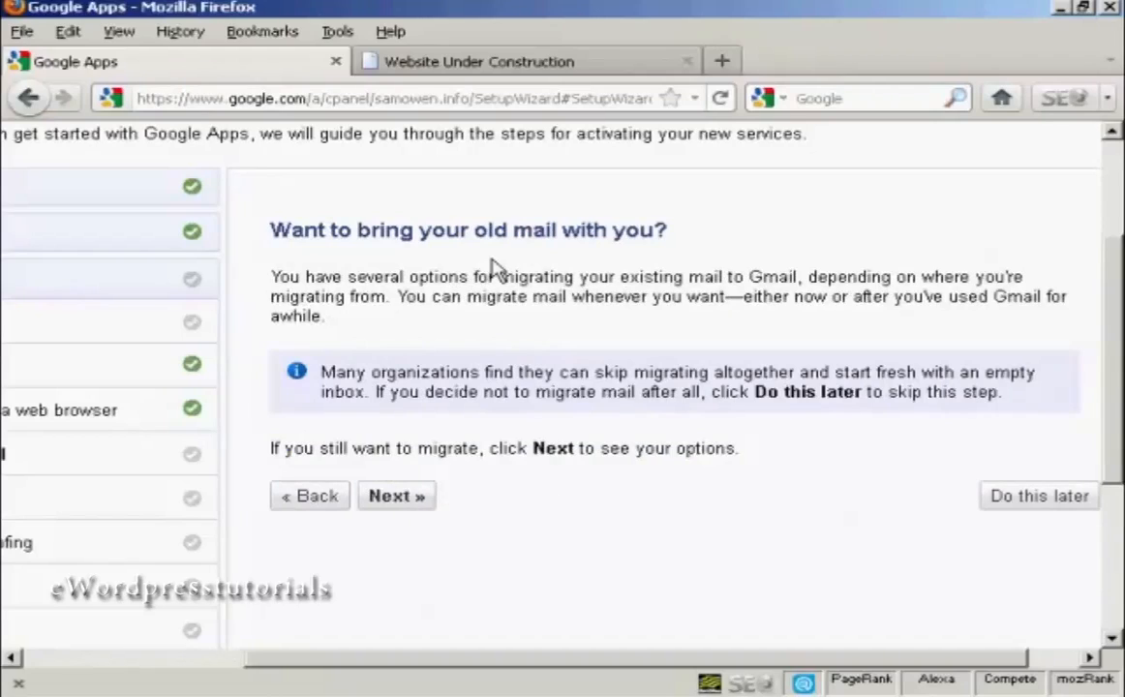
click(1046, 497)
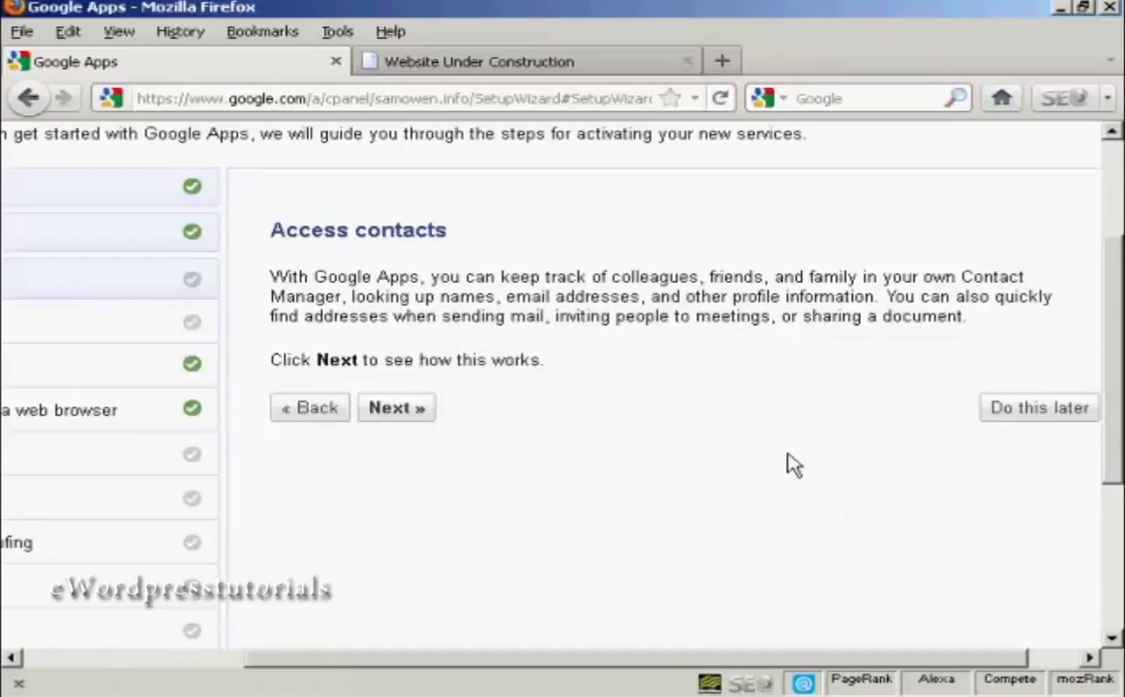
Postpone the contacts and address forgery pages of the setup wizard and continue past the Google Calendar introduction.
click(1026, 416)
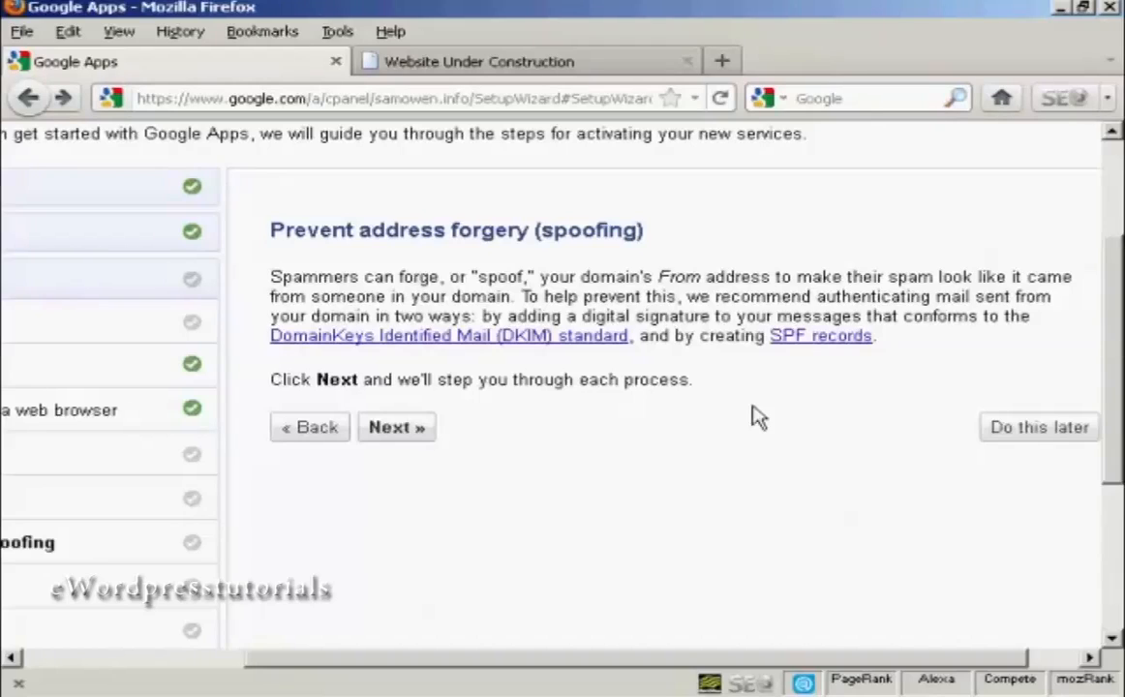
click(1039, 429)
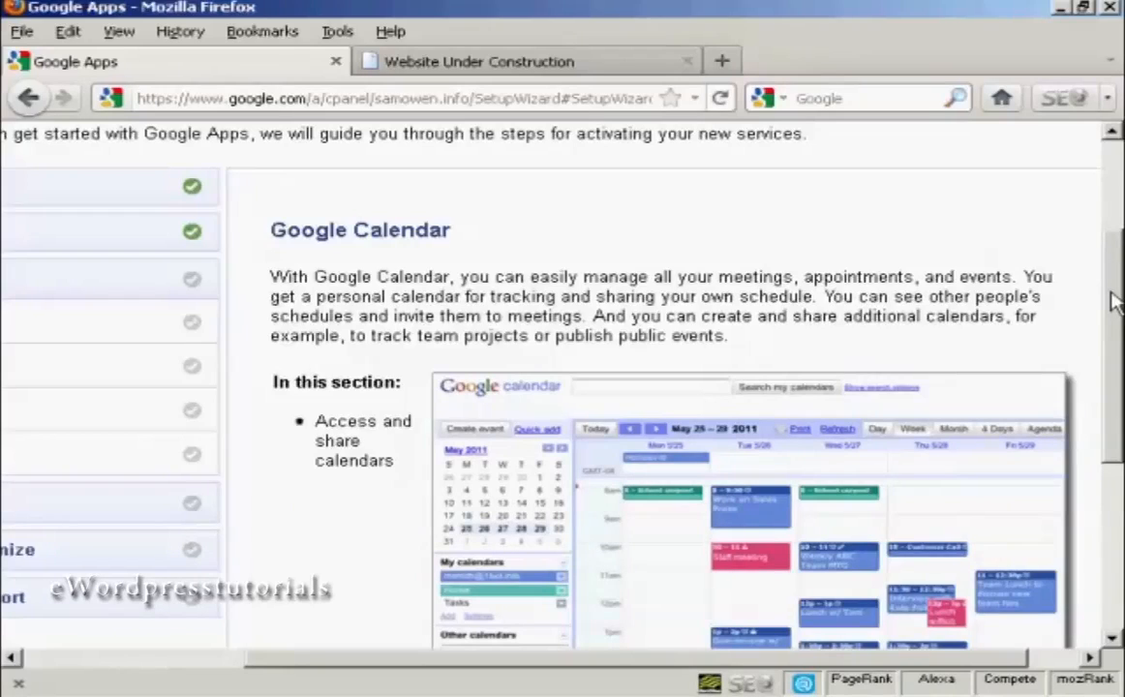
drag(1113, 302, 1118, 466)
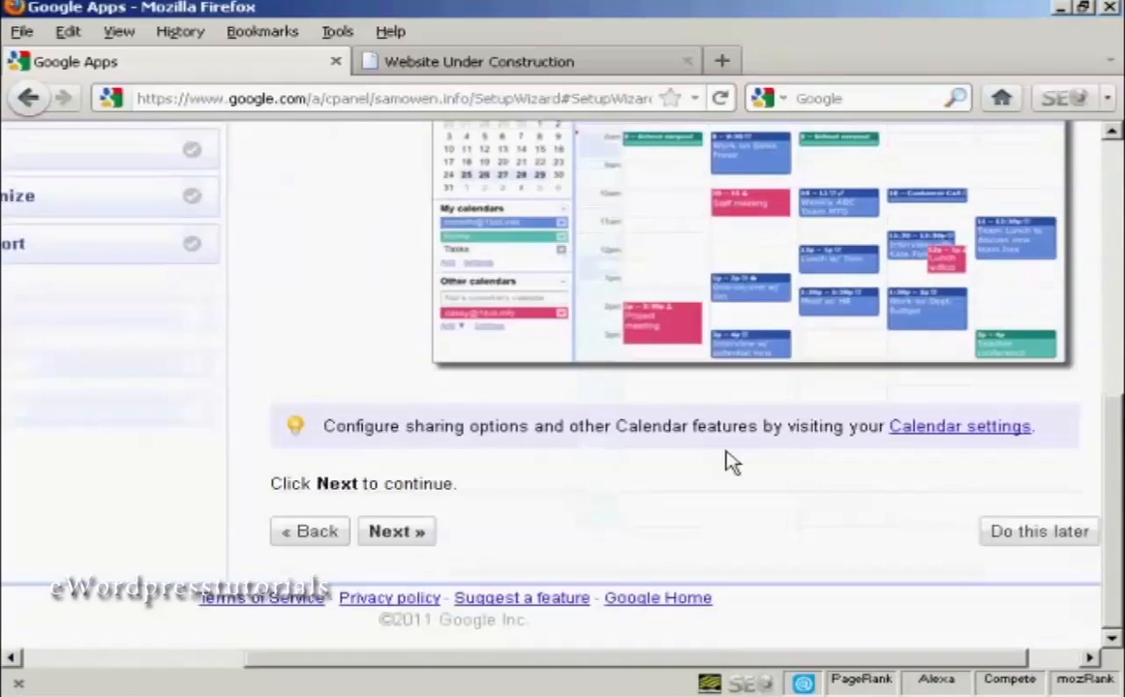
click(392, 540)
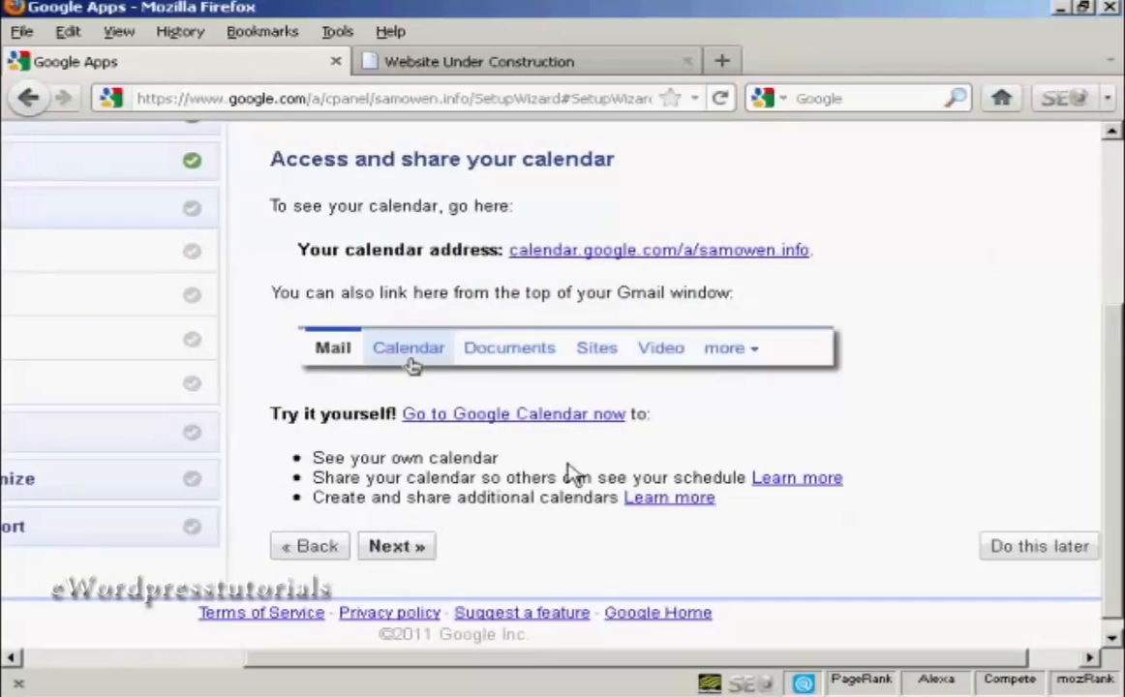
Open the domain's calendar address to look over Google Calendar, close it and continue the wizard to Google Docs.
click(750, 254)
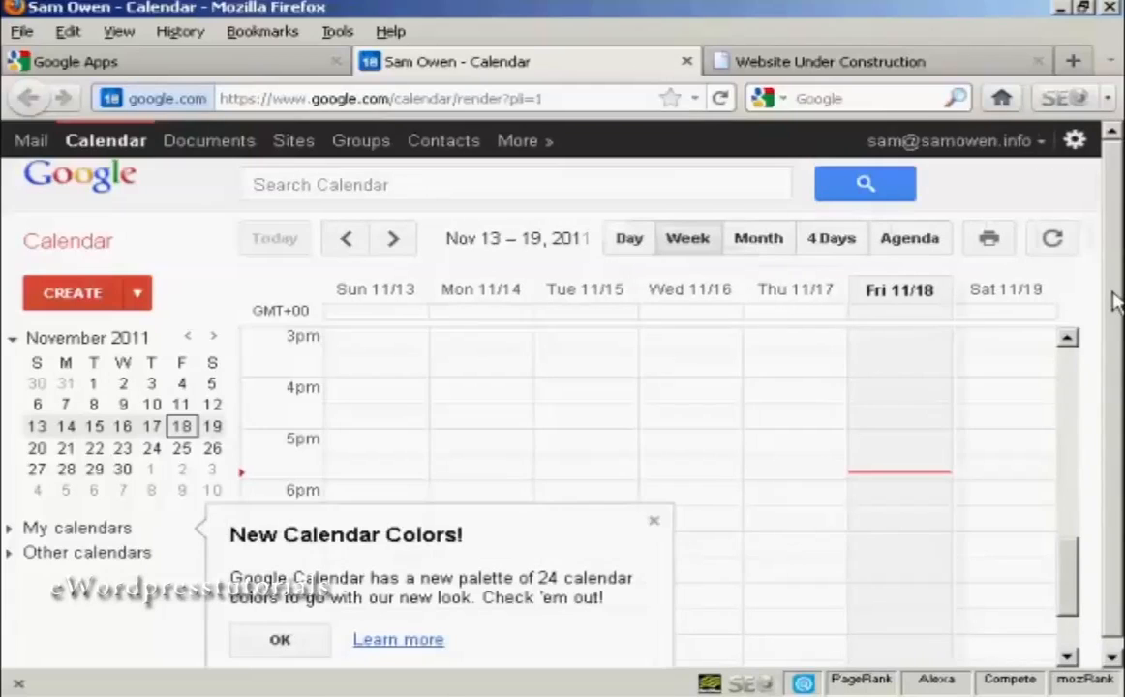
scroll(1114, 306, down, 1)
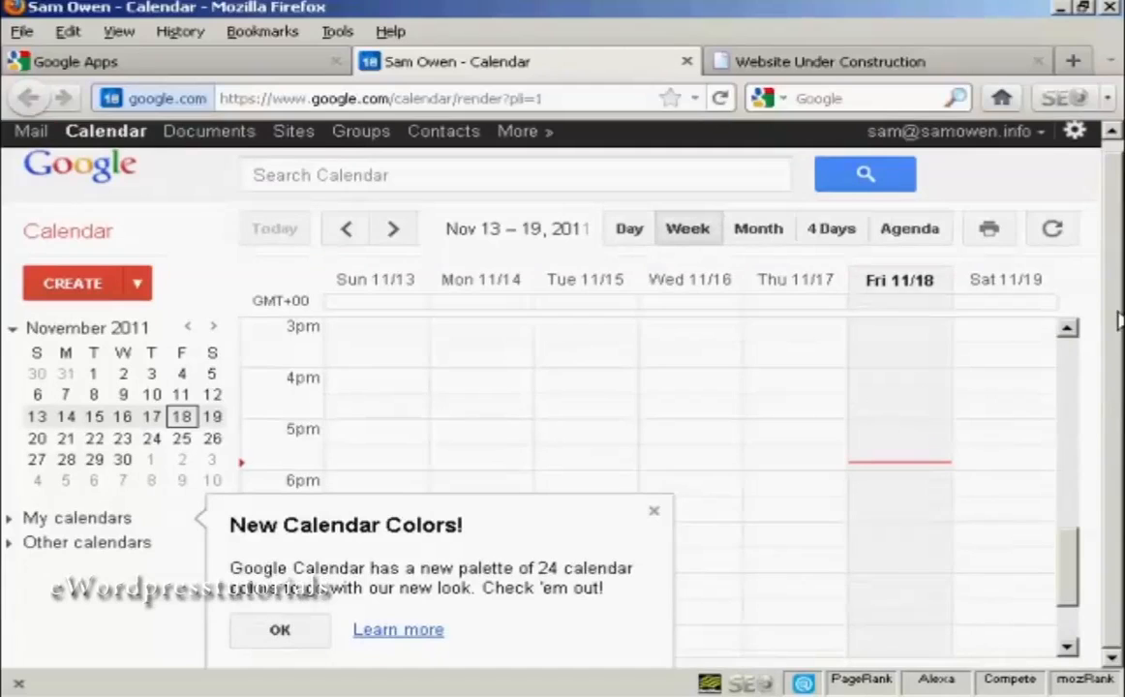
scroll(1113, 290, up, 1)
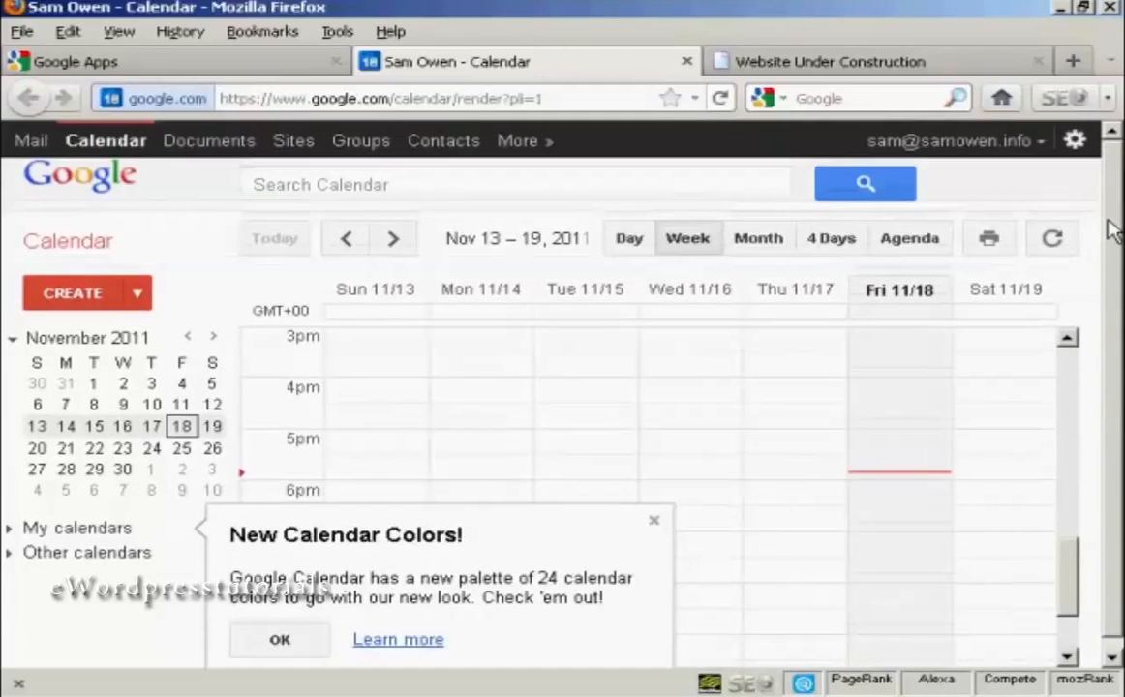
click(686, 61)
click(397, 547)
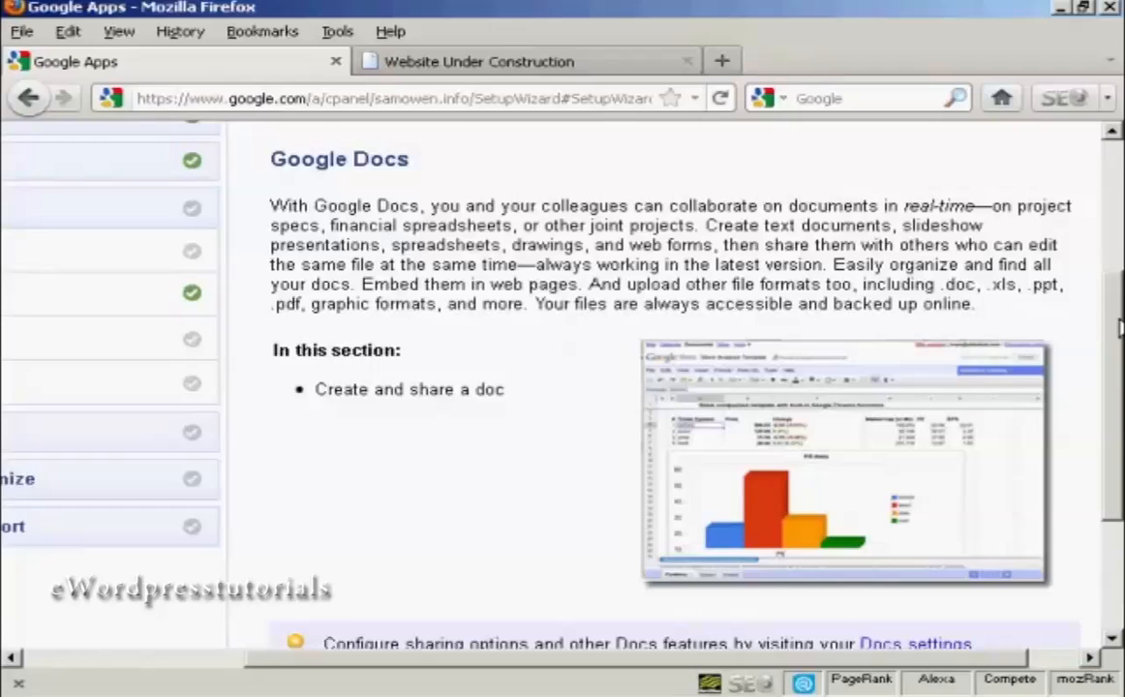
Go through the Google Docs introduction and postpone that section.
mouse_move(1119, 327)
mouse_down()
mouse_move(1119, 385)
mouse_move(1121, 335)
mouse_up()
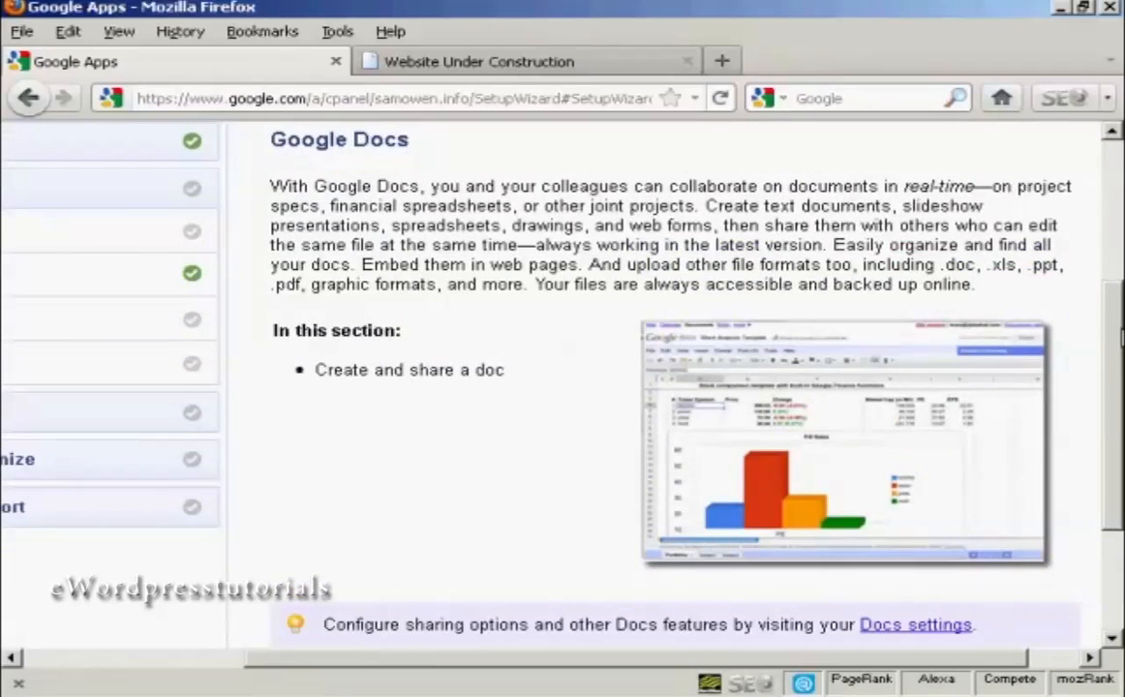
scroll(1121, 335, down, 4)
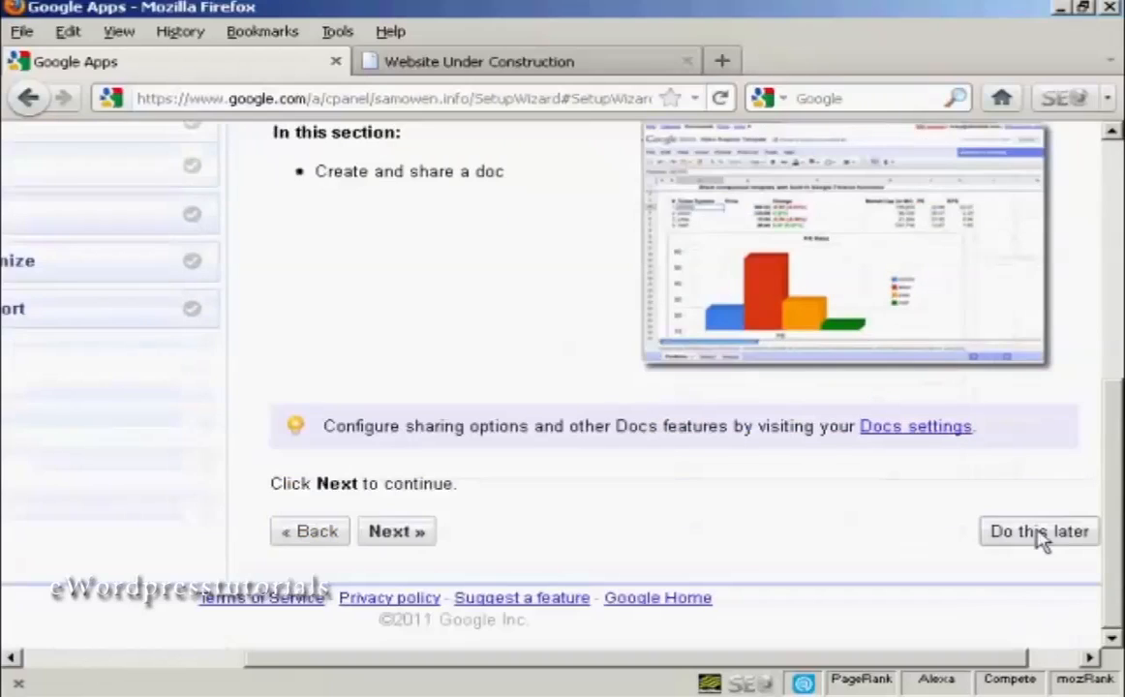
click(1040, 538)
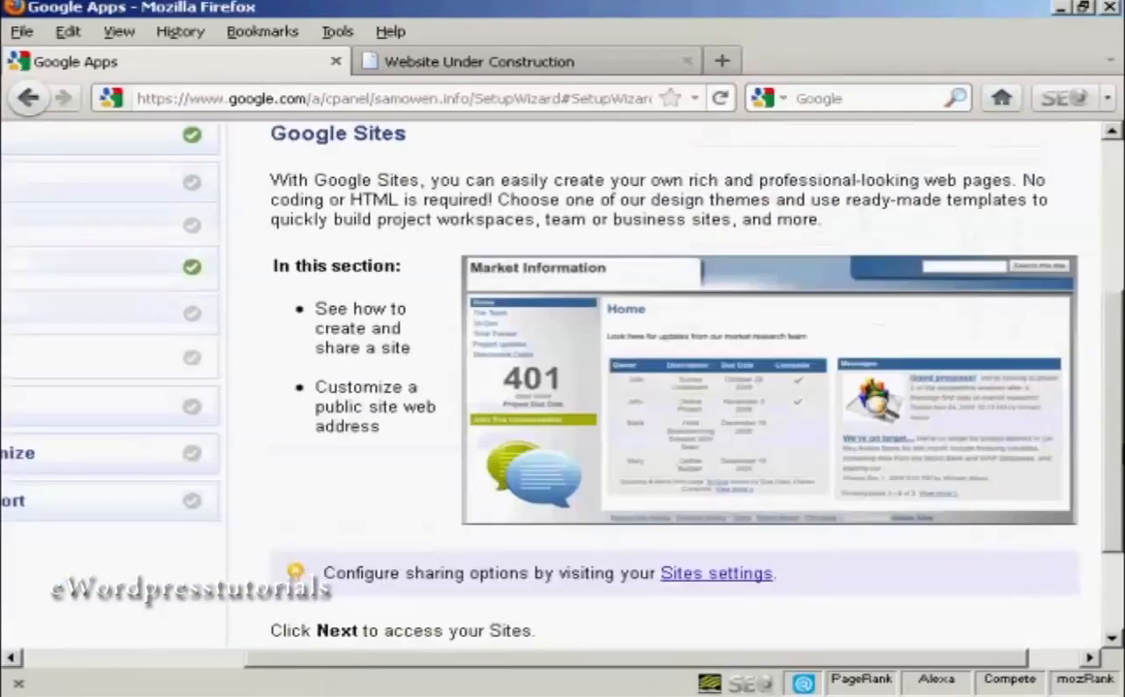
Advance past the Google Sites introduction and postpone the Create and Share a Site page.
scroll(1118, 423, up, 2)
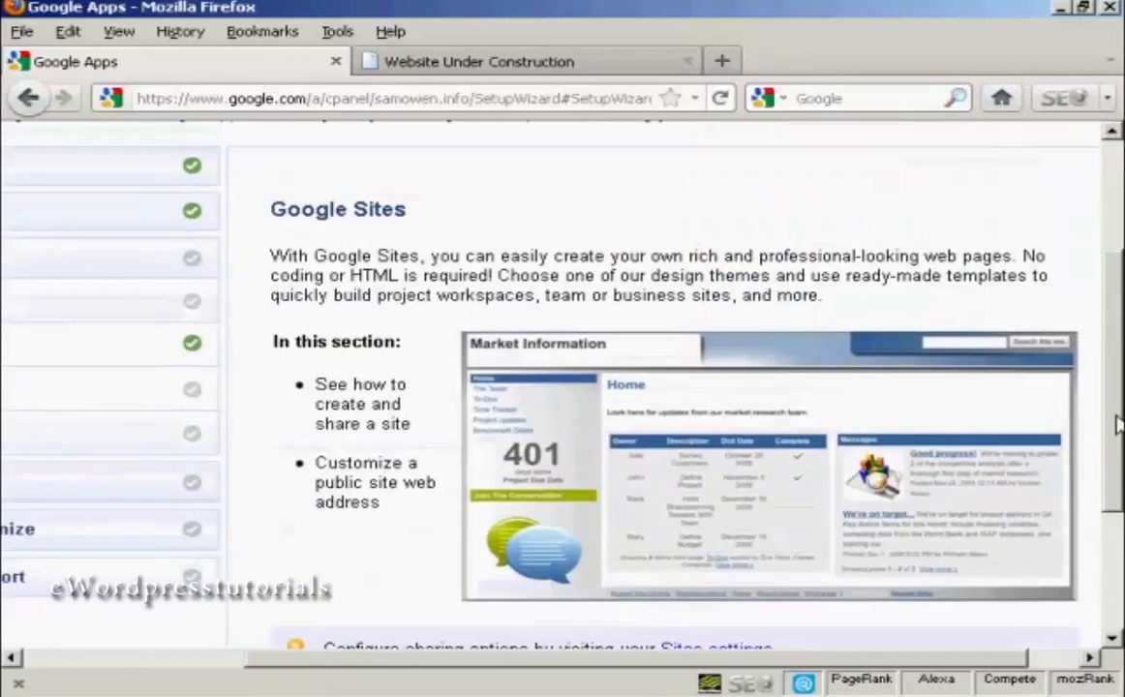
drag(1118, 423, 1115, 505)
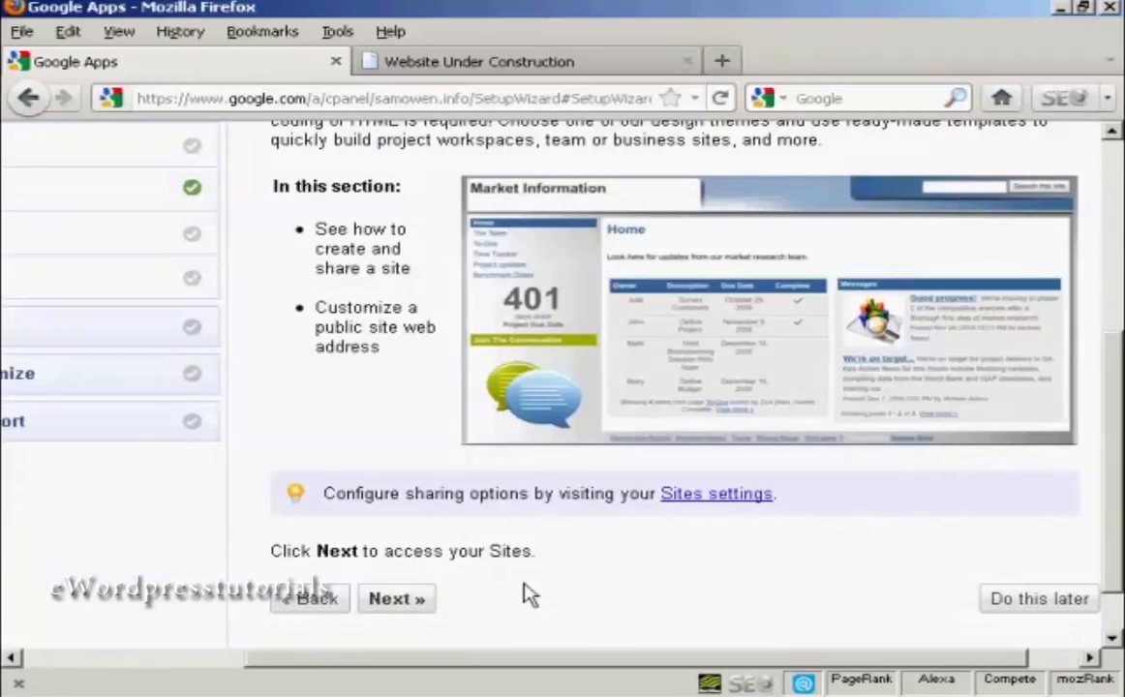
click(392, 605)
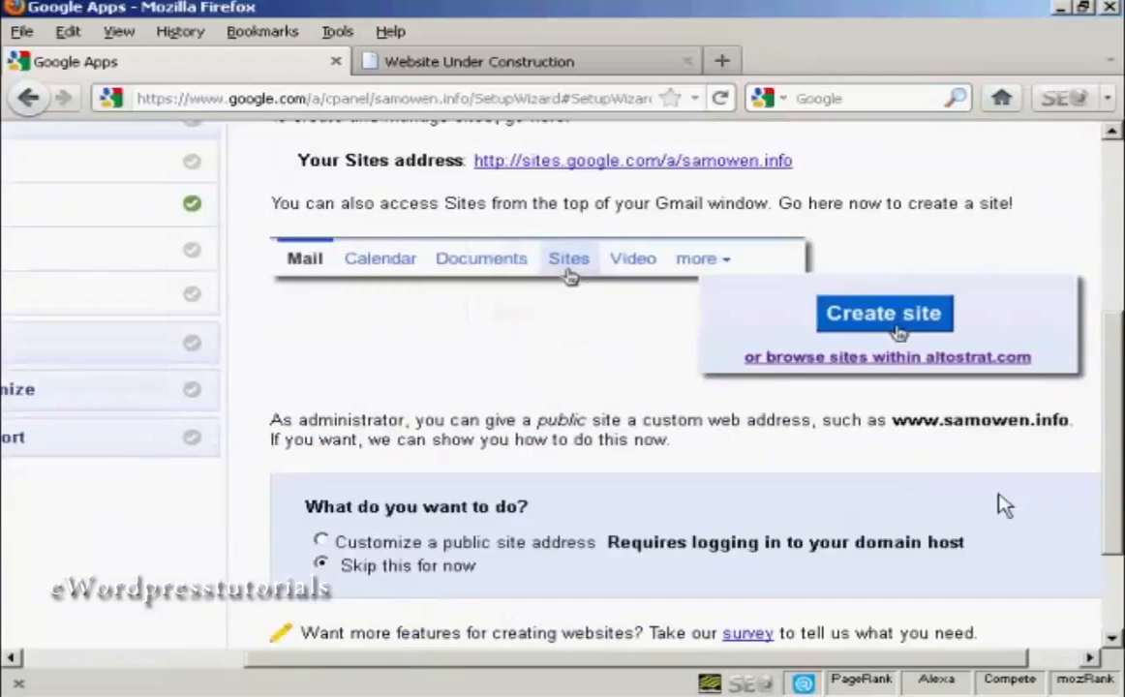
drag(1113, 387, 1123, 350)
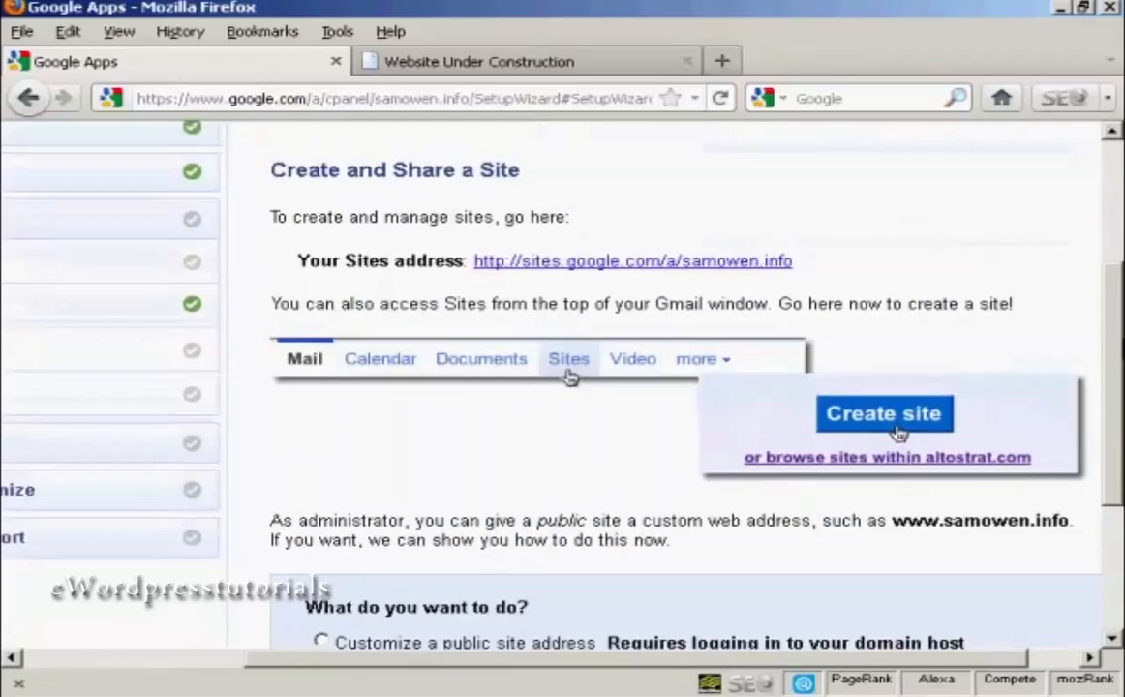
drag(1123, 350, 1117, 474)
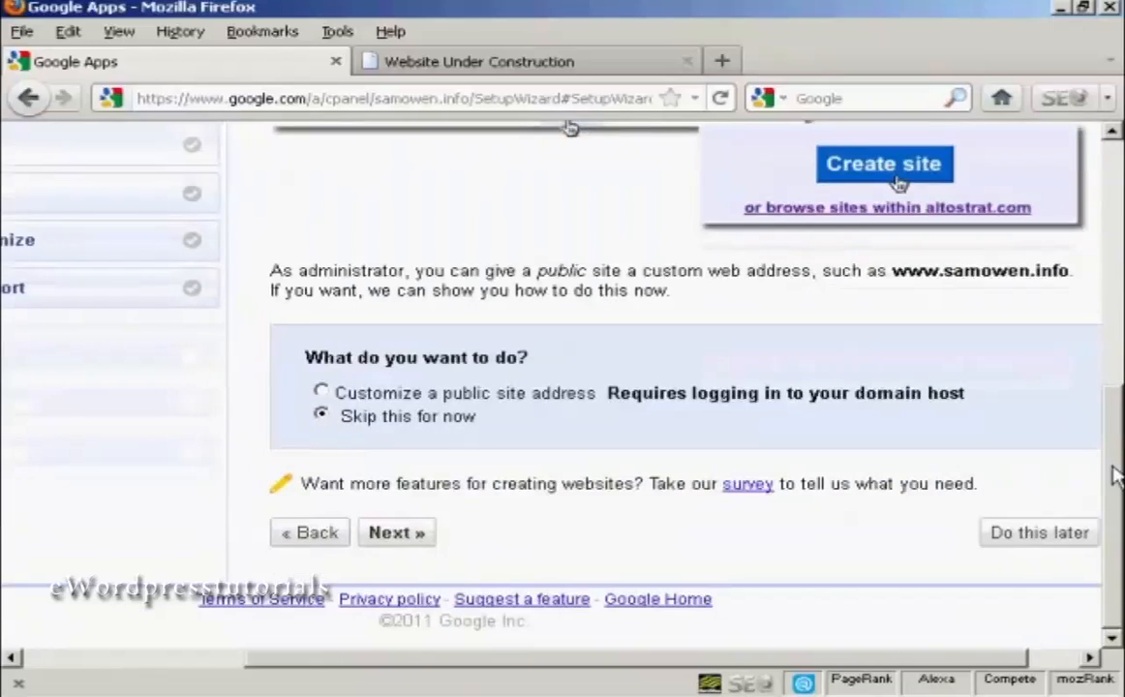
click(1032, 542)
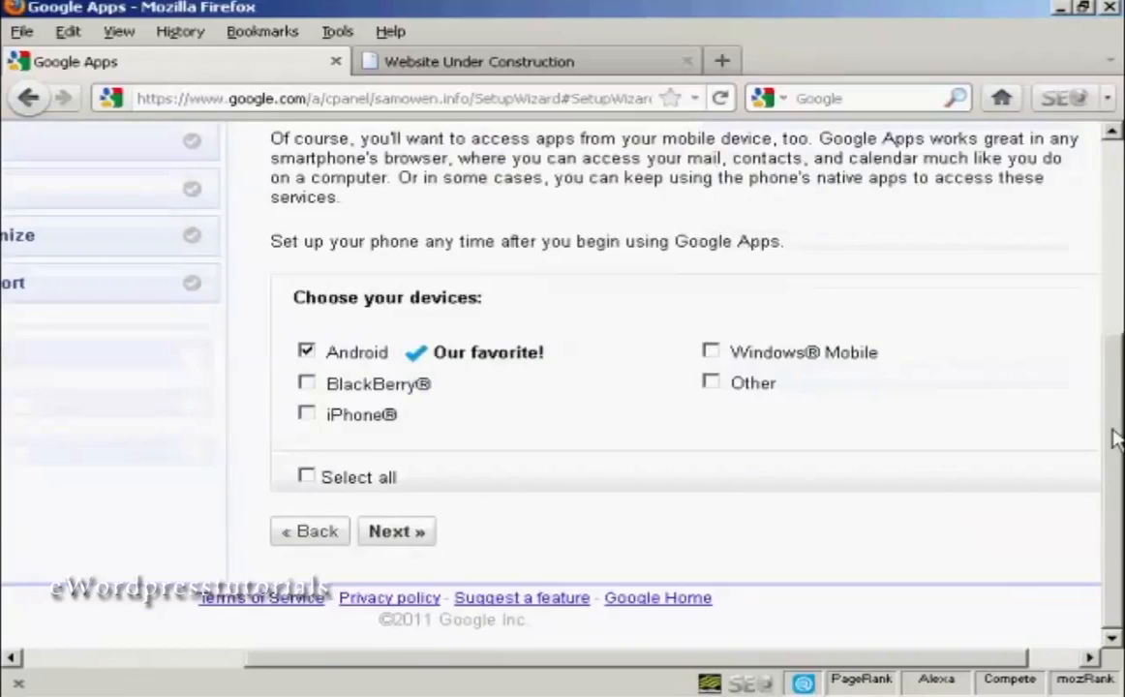
Review the Mobile access device choices and continue with Android as the only selected device.
scroll(1120, 407, up, 2)
drag(1122, 420, 1121, 423)
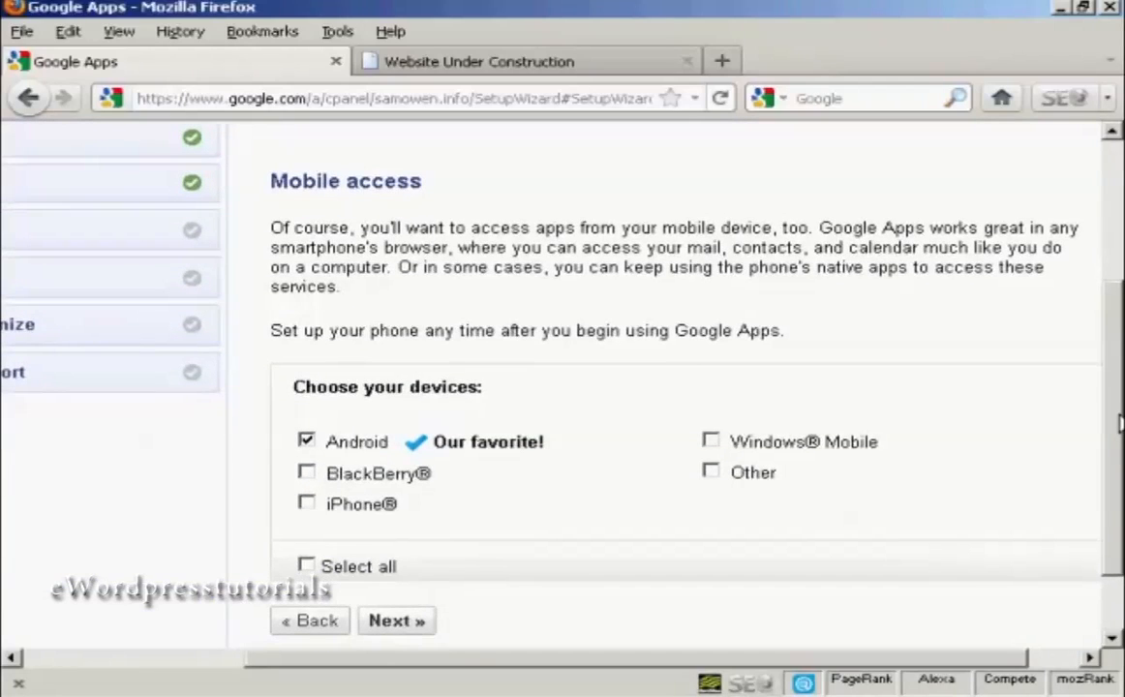
drag(1120, 422, 1120, 423)
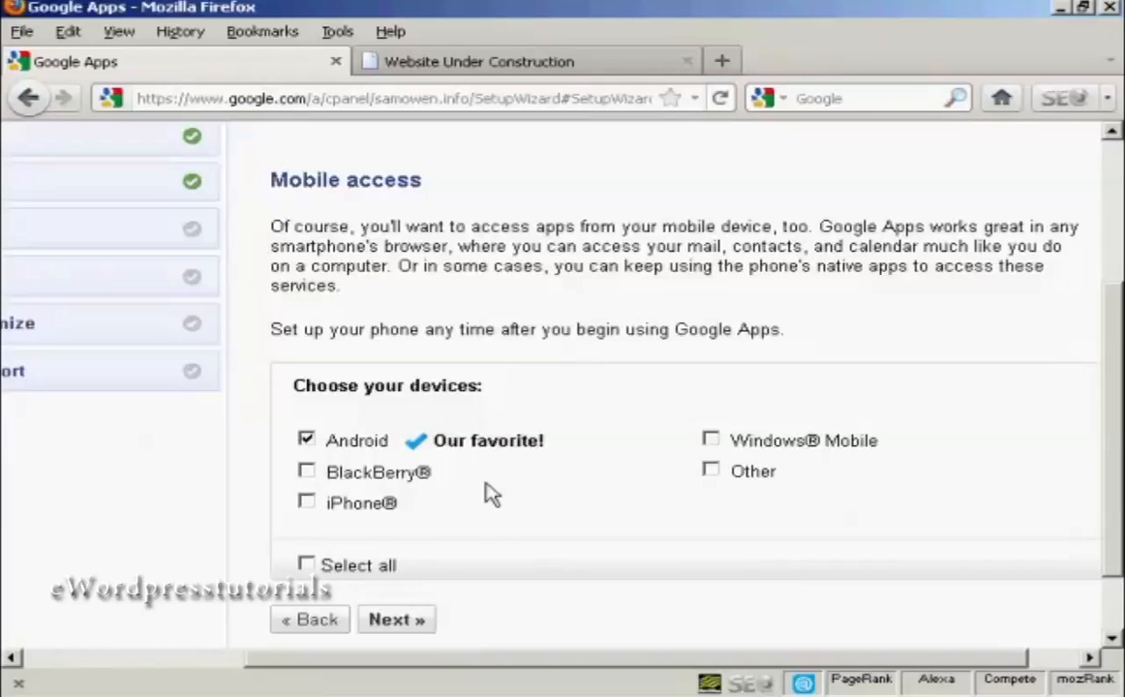
click(418, 629)
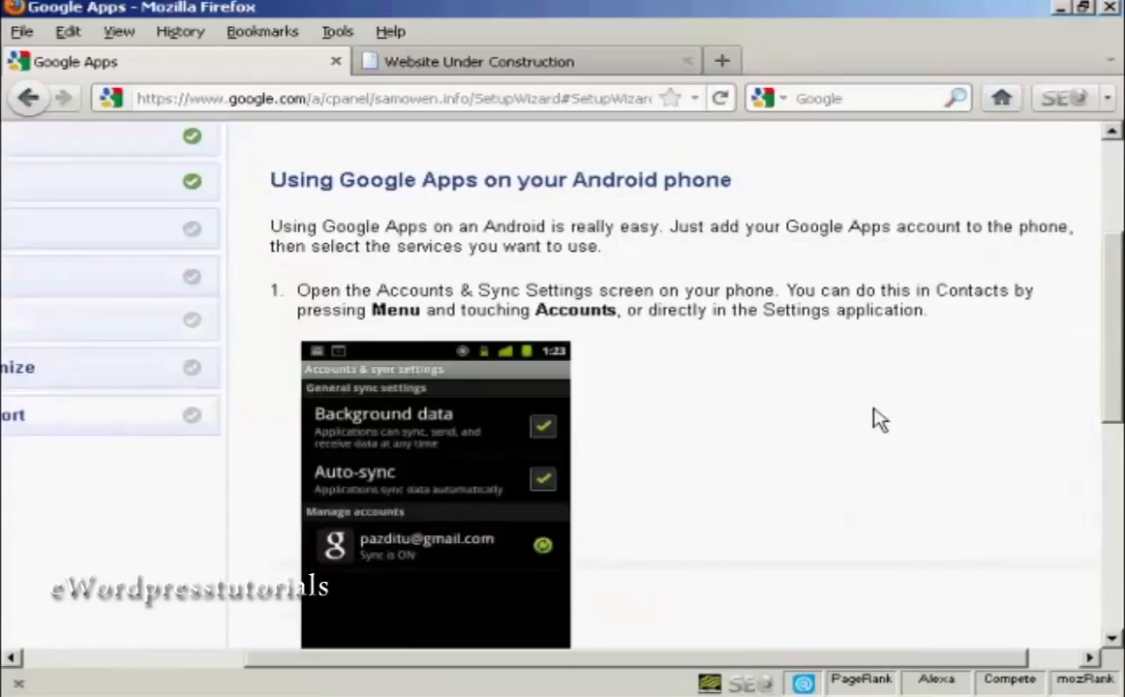
Read through the instructions for using Google Apps on an Android phone and postpone that setup.
drag(1113, 267, 1118, 319)
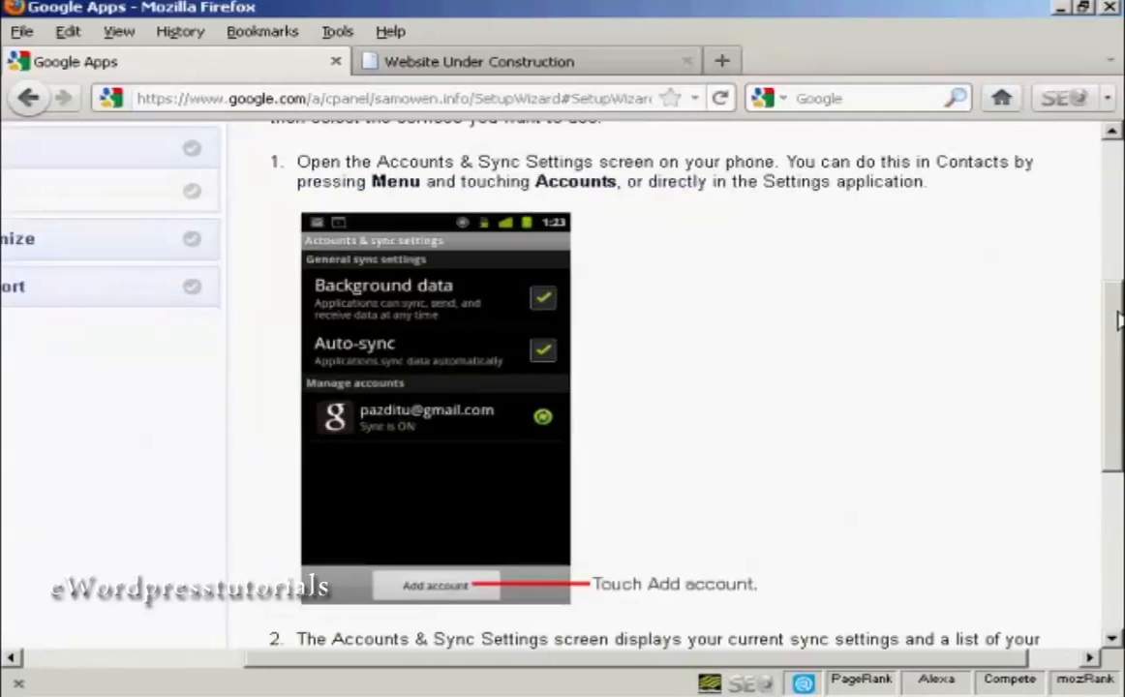
scroll(1117, 320, down, 1)
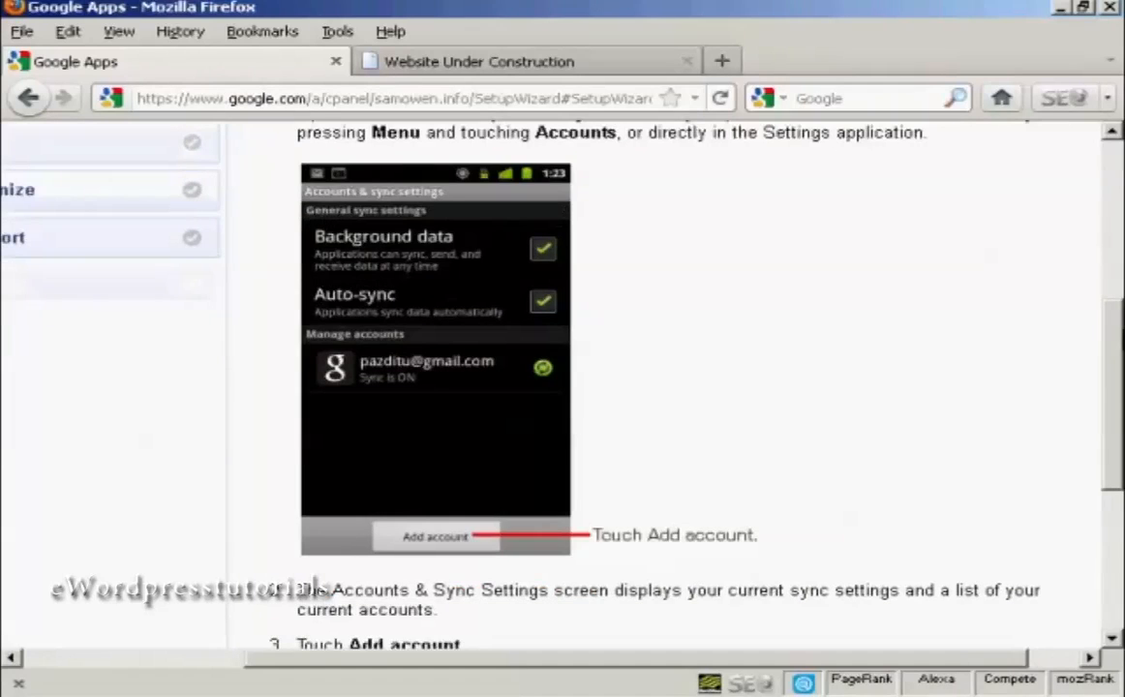
scroll(677, 387, down, 3)
scroll(678, 387, down, 4)
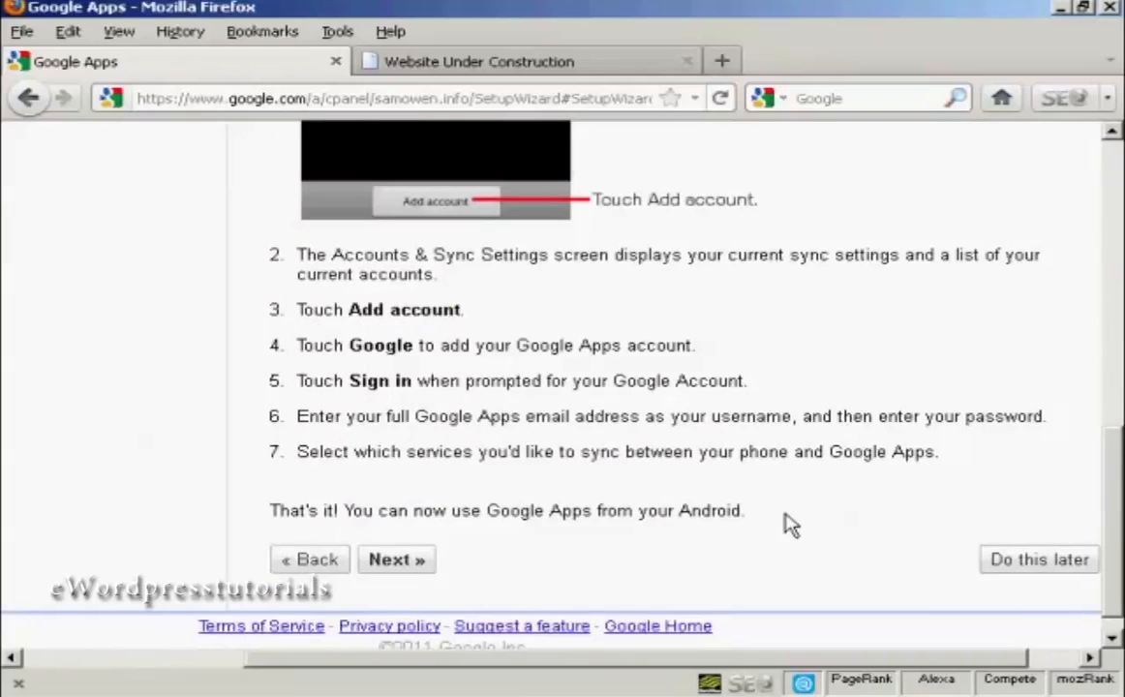
click(1034, 561)
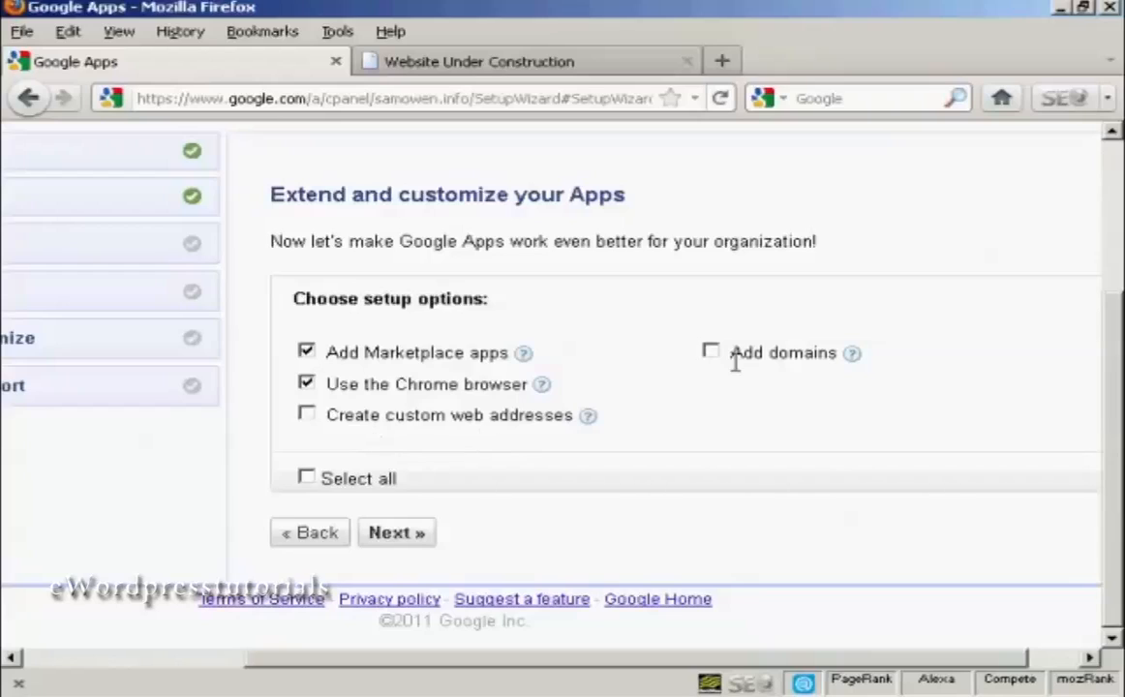
Continue with only Add Marketplace apps as the setup option and postpone the page of recommended Marketplace apps.
click(307, 386)
click(405, 540)
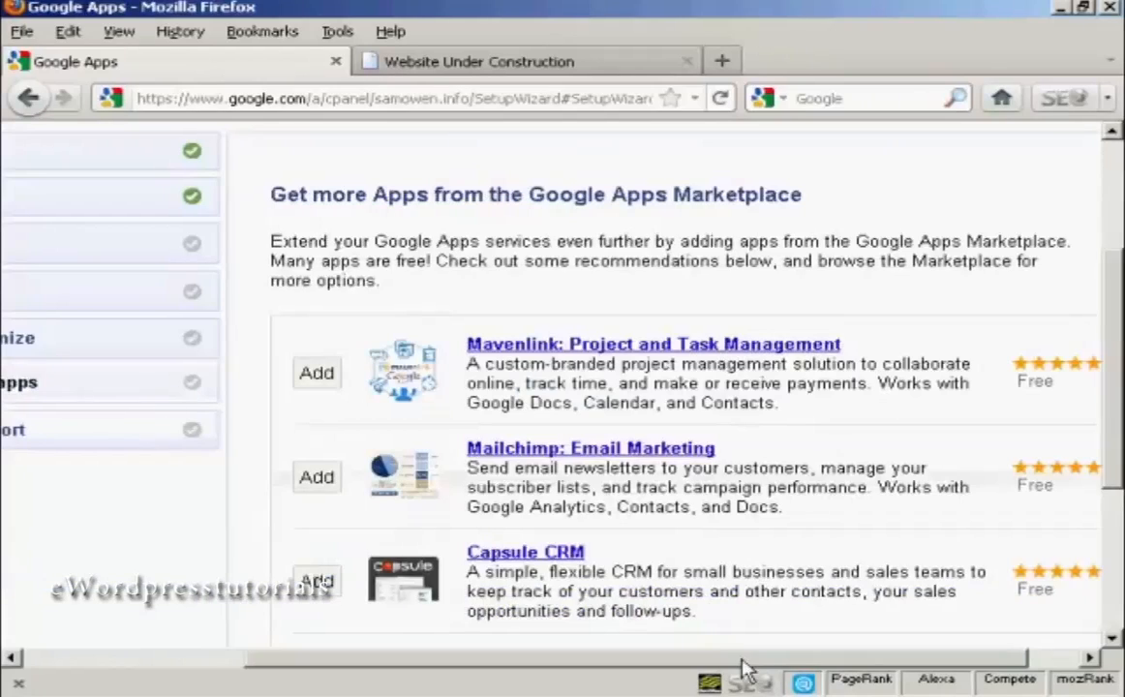
drag(744, 662, 794, 662)
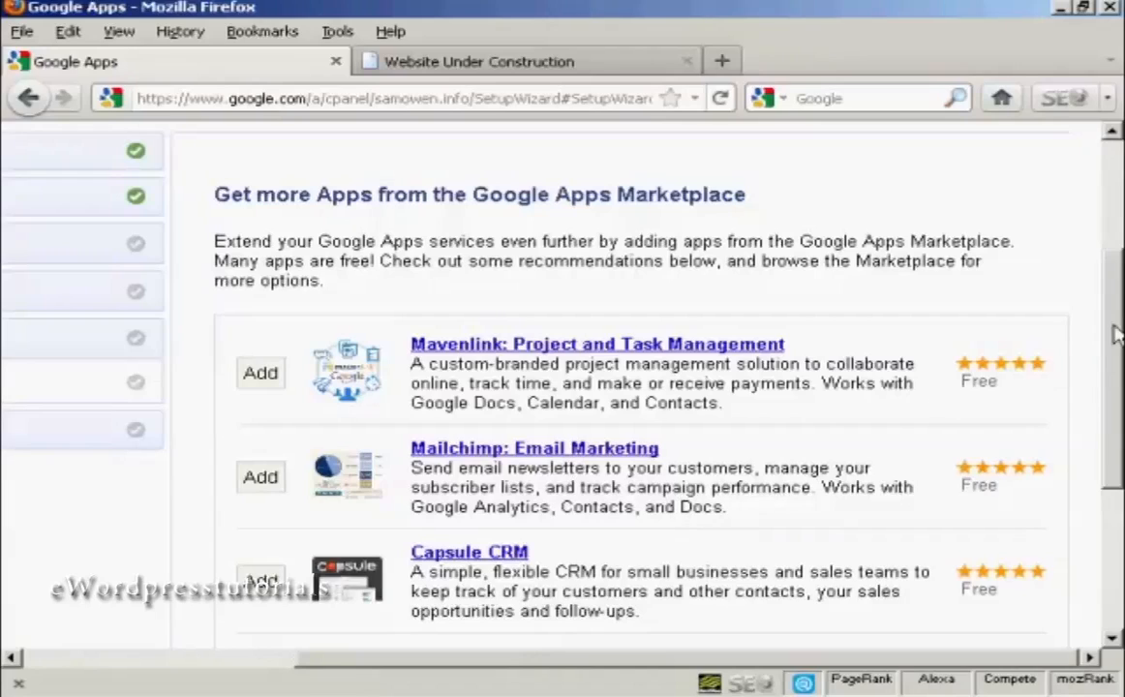
drag(1115, 348, 1113, 440)
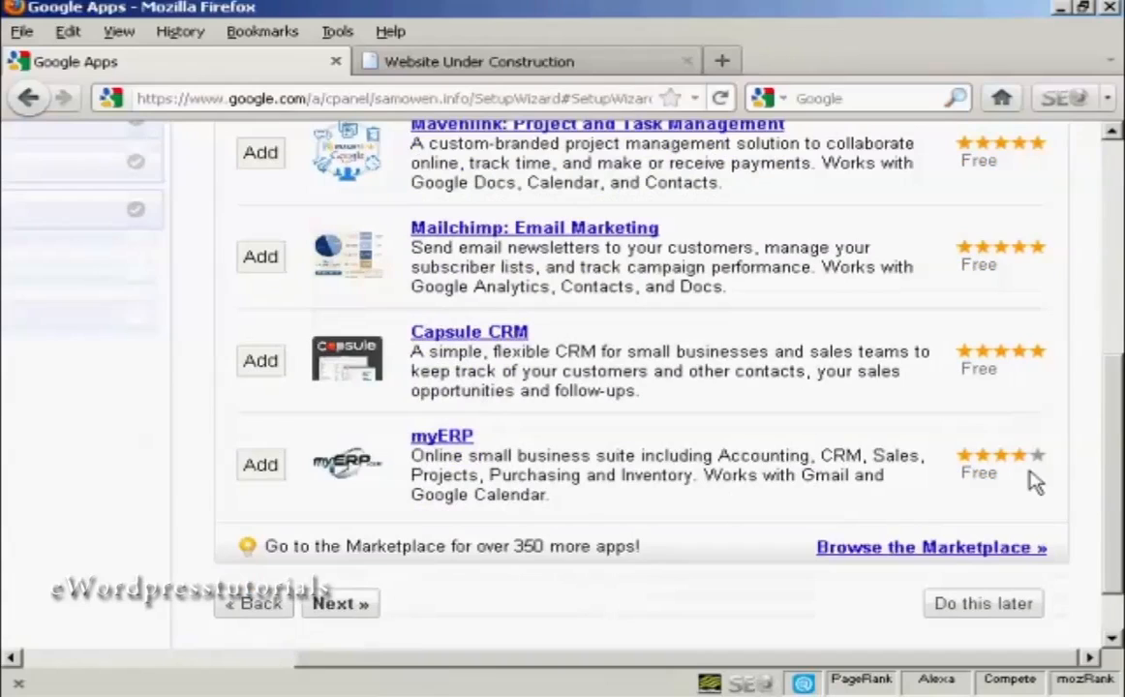
drag(1120, 476, 1120, 508)
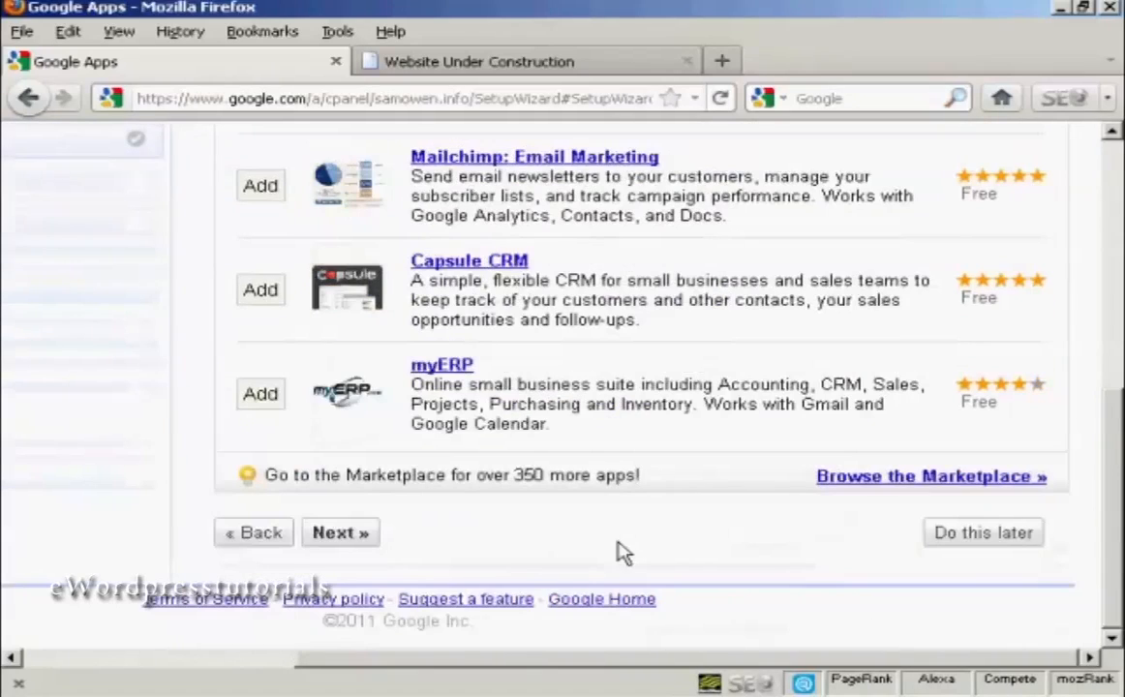
click(997, 543)
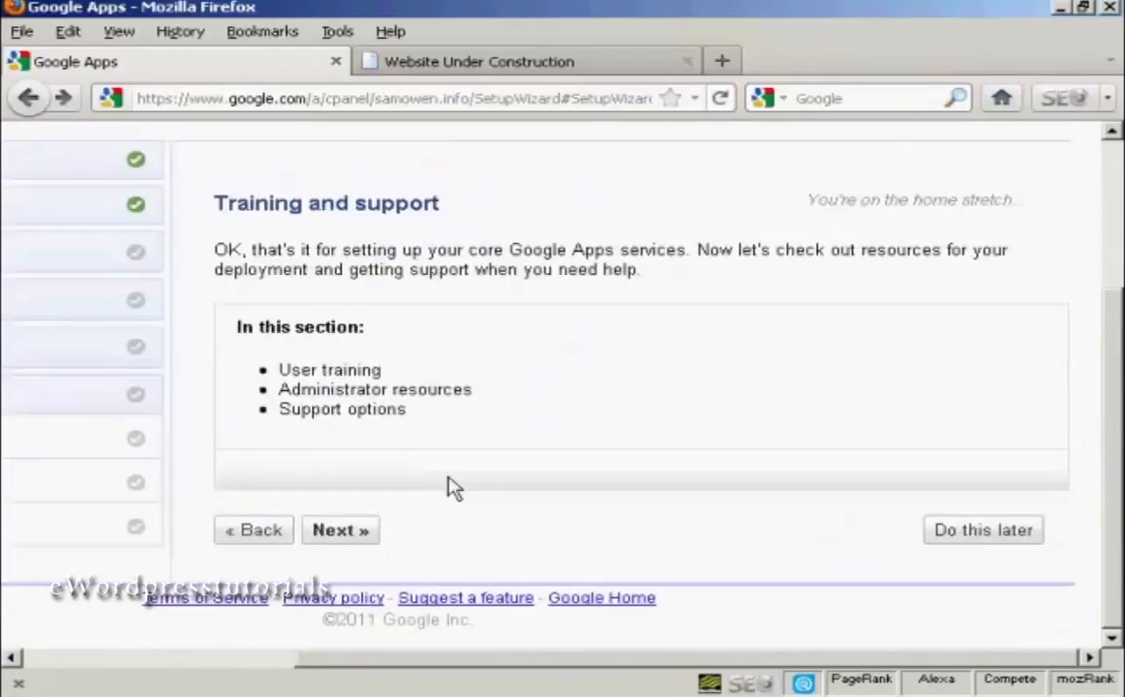